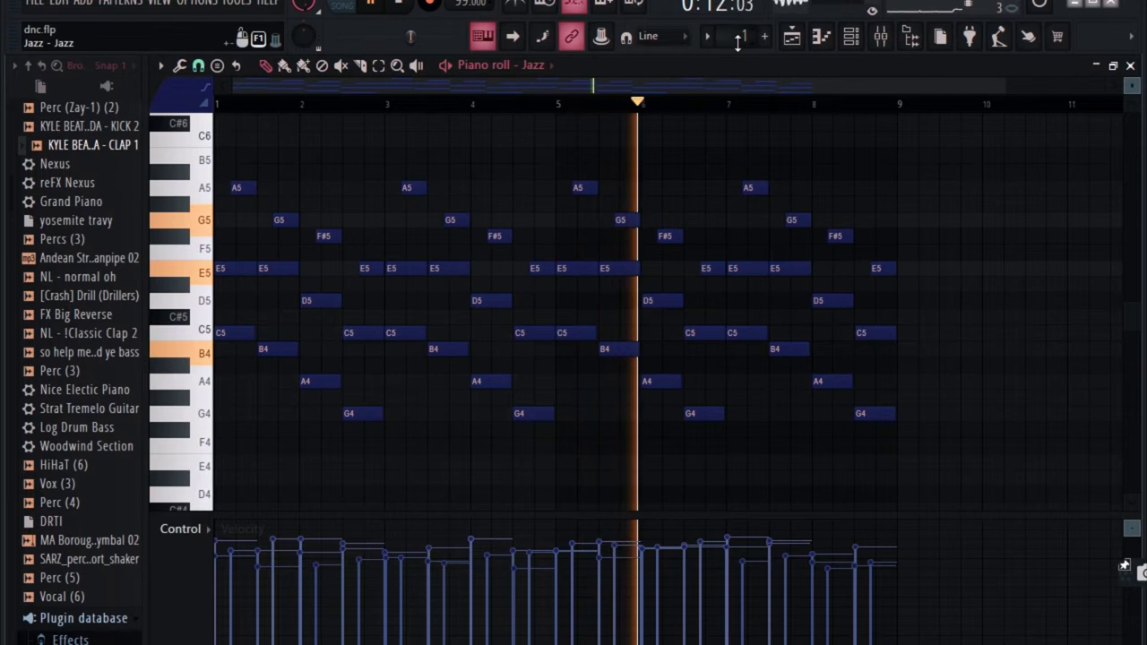
Stop pattern 1, switch to pattern 2 and play through its Morphine channel in the piano roll
key(space)
scroll(738, 42, up, 1)
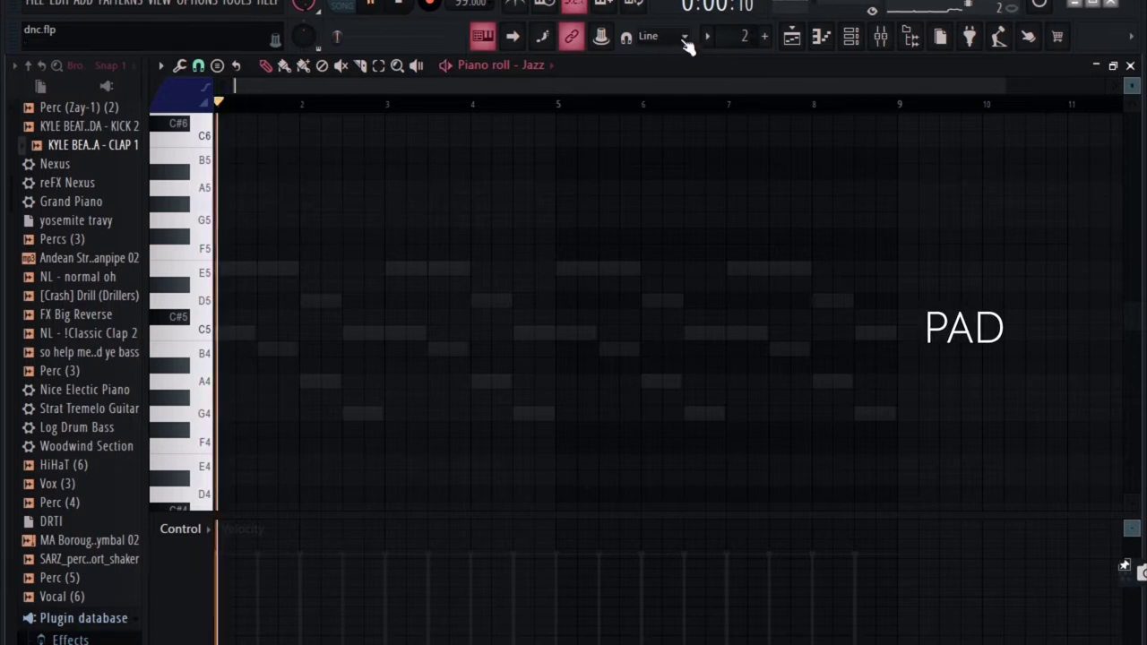
click(542, 65)
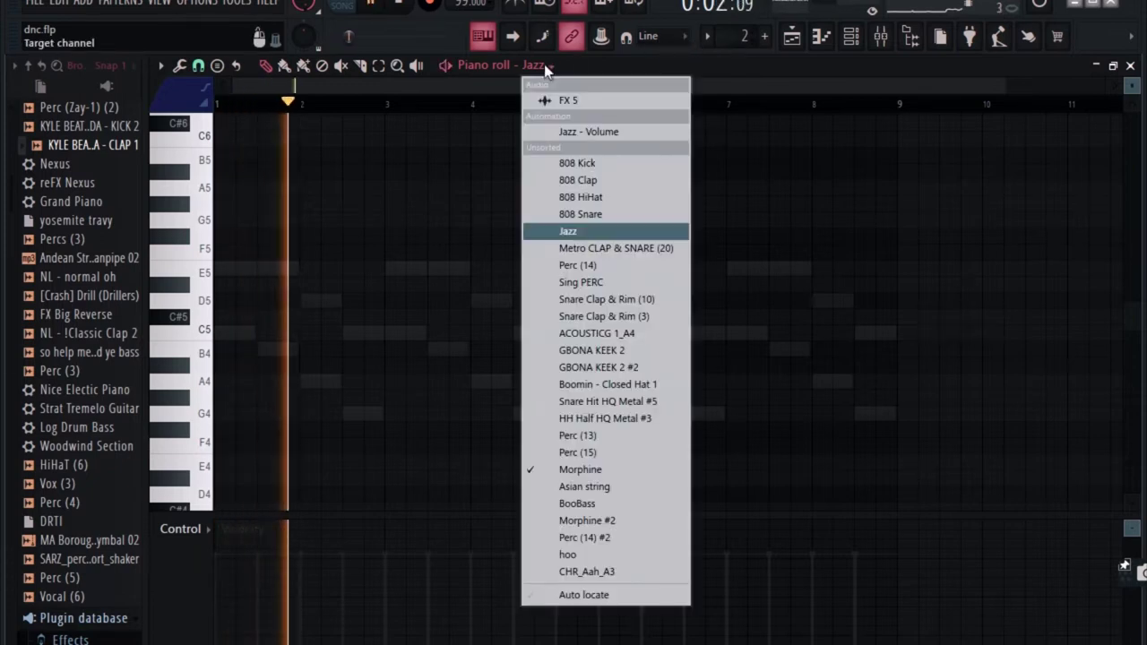
click(604, 469)
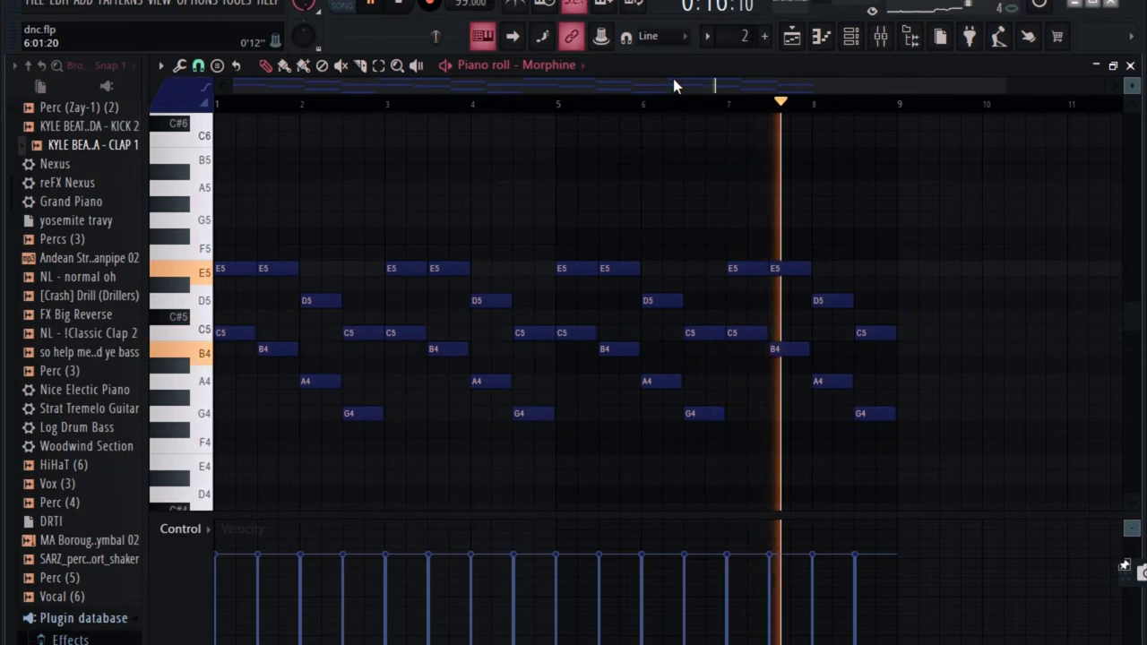
key(space)
Switch to pattern 3, show its Metro CLAP & SNARE (20) channel in the piano roll and play it
click(566, 66)
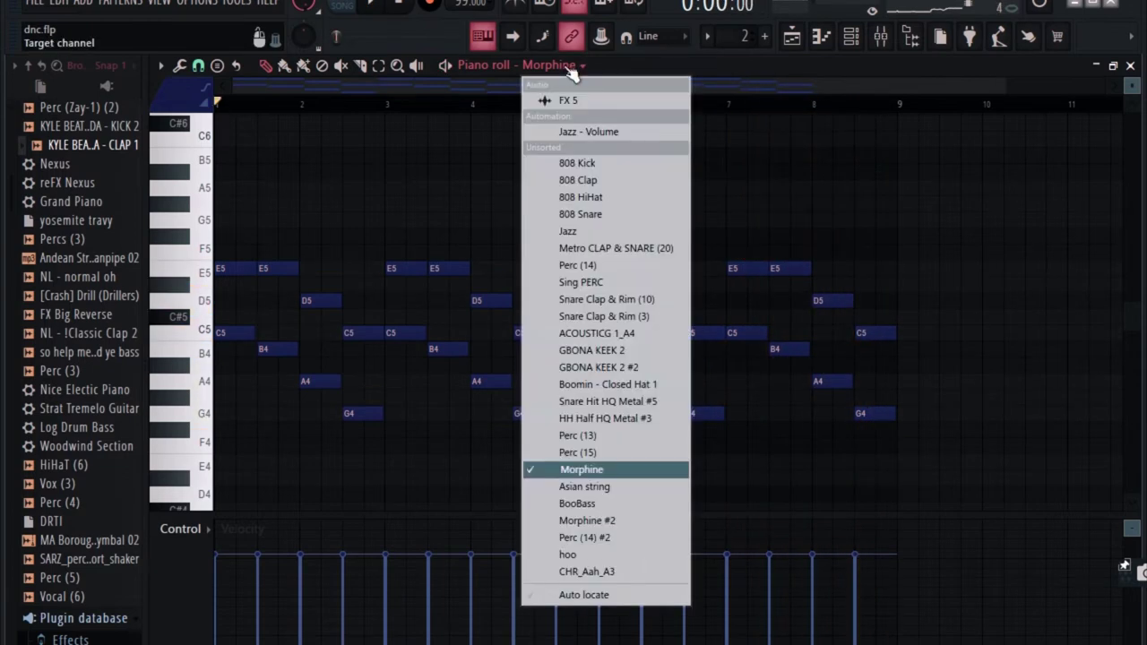
click(571, 73)
scroll(735, 40, up, 1)
click(555, 69)
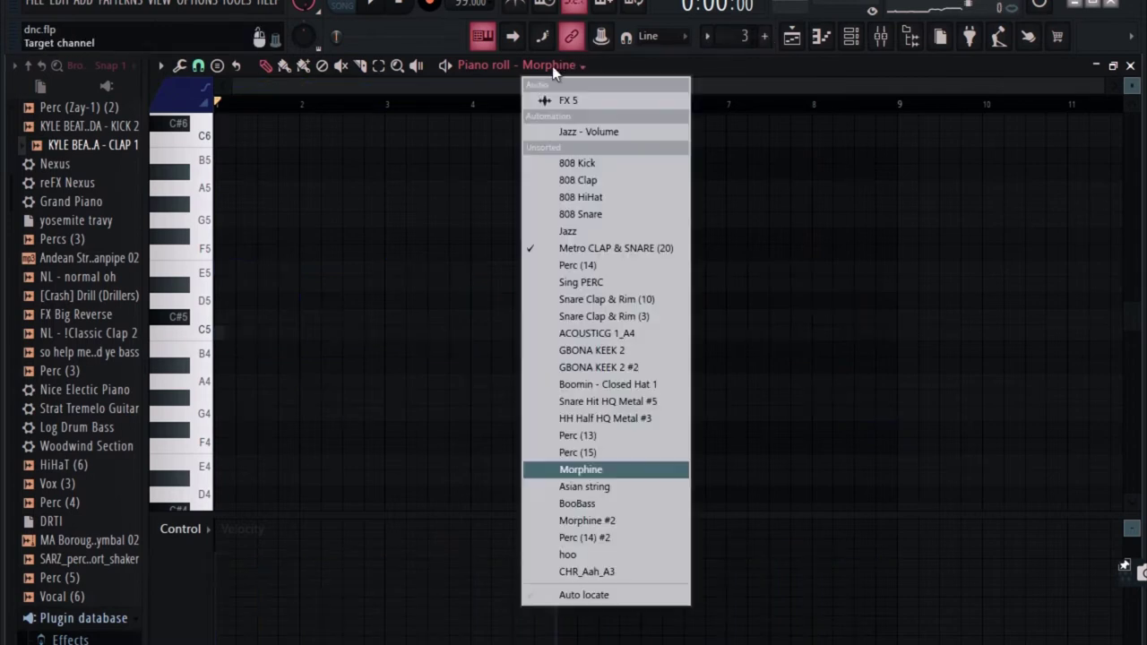
click(576, 250)
key(space)
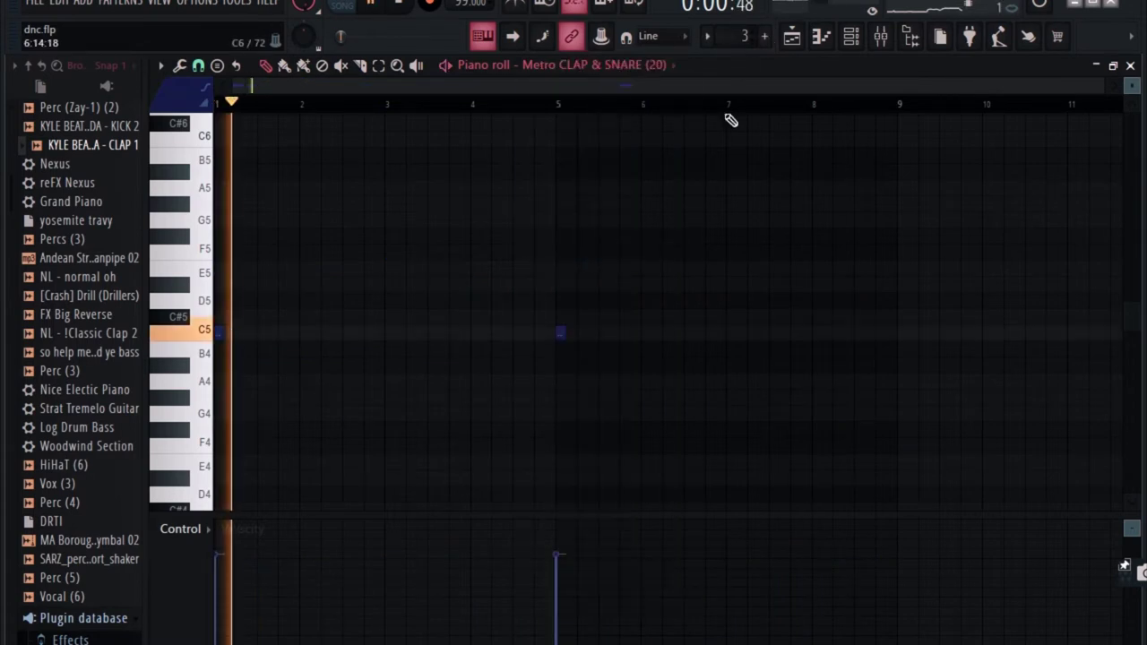
Switch to pattern 4, show its Perc (14) channel in the piano roll and play it
scroll(741, 37, up, 1)
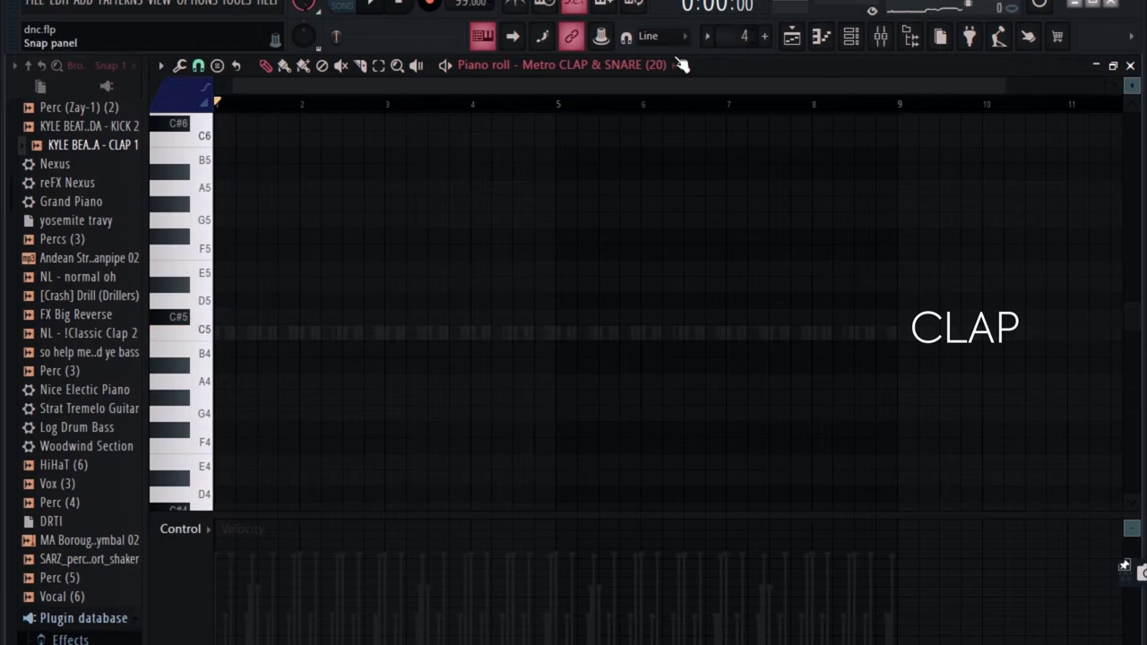
click(643, 68)
click(582, 271)
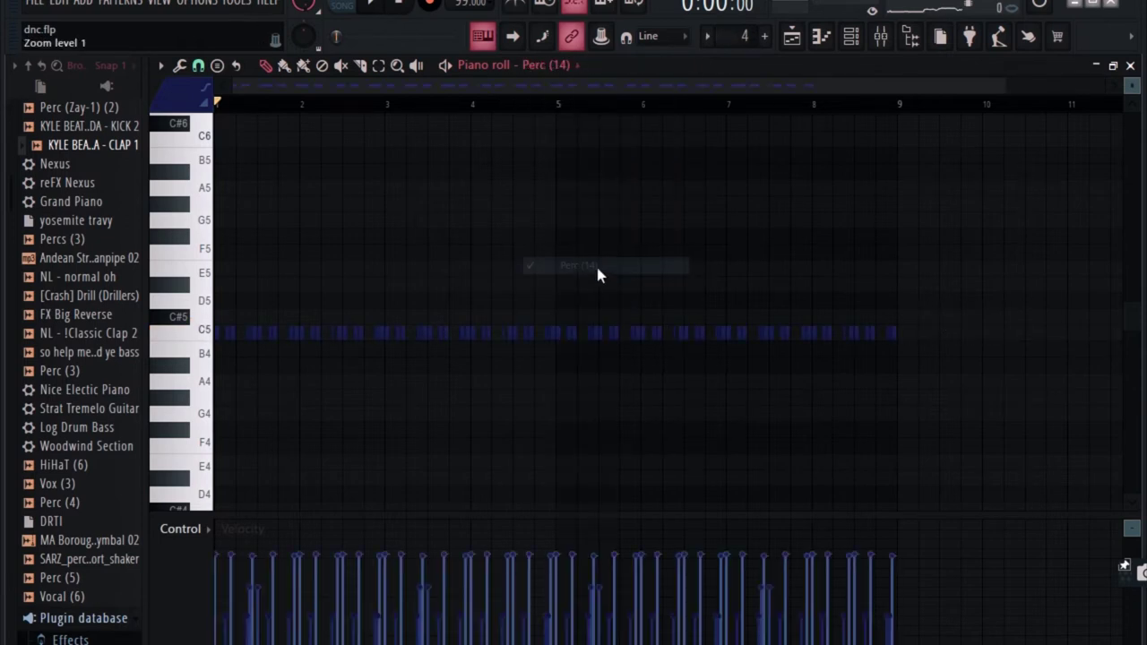
key(space)
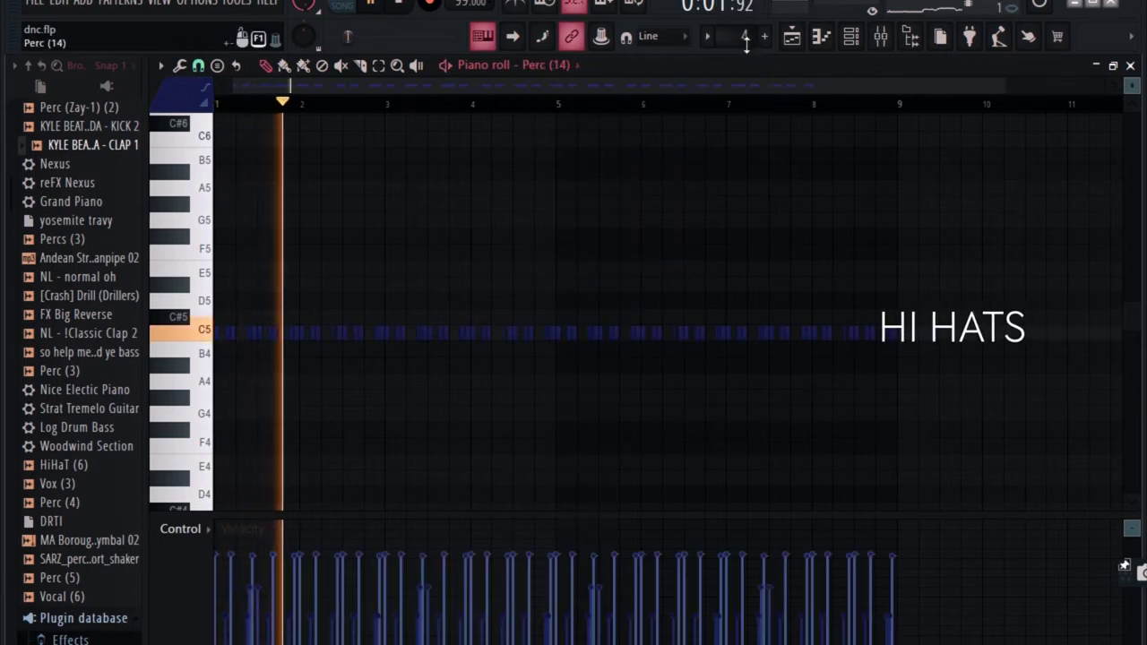
Audition pattern 5 with its Sing PERC channel shown in the piano roll
click(570, 68)
click(570, 68)
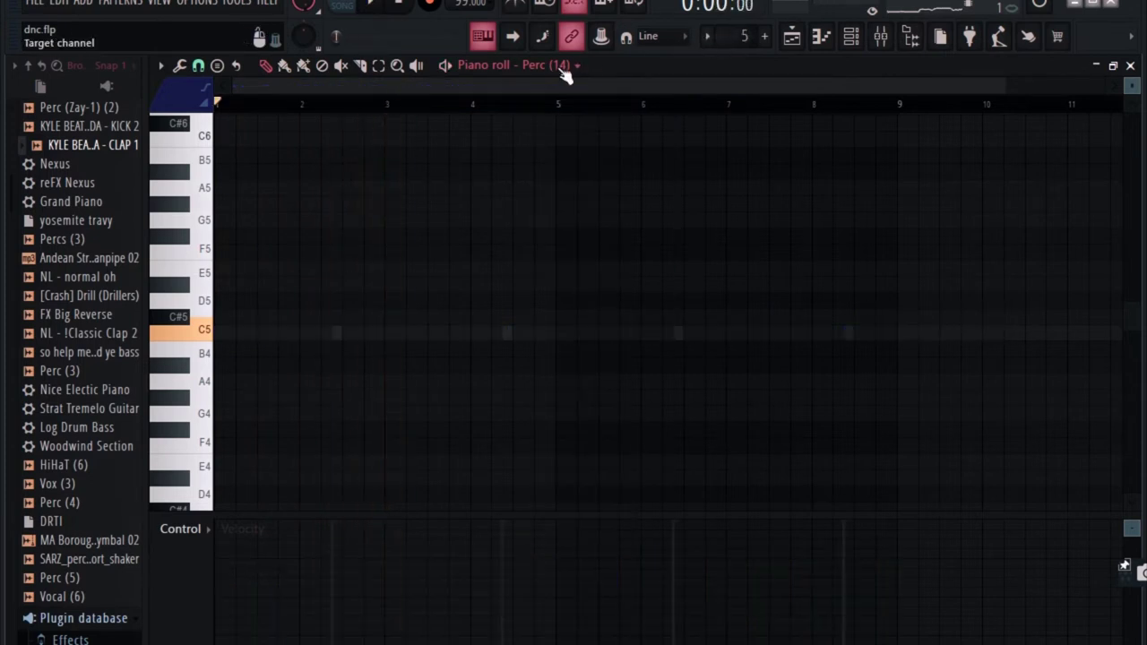
click(562, 72)
click(565, 282)
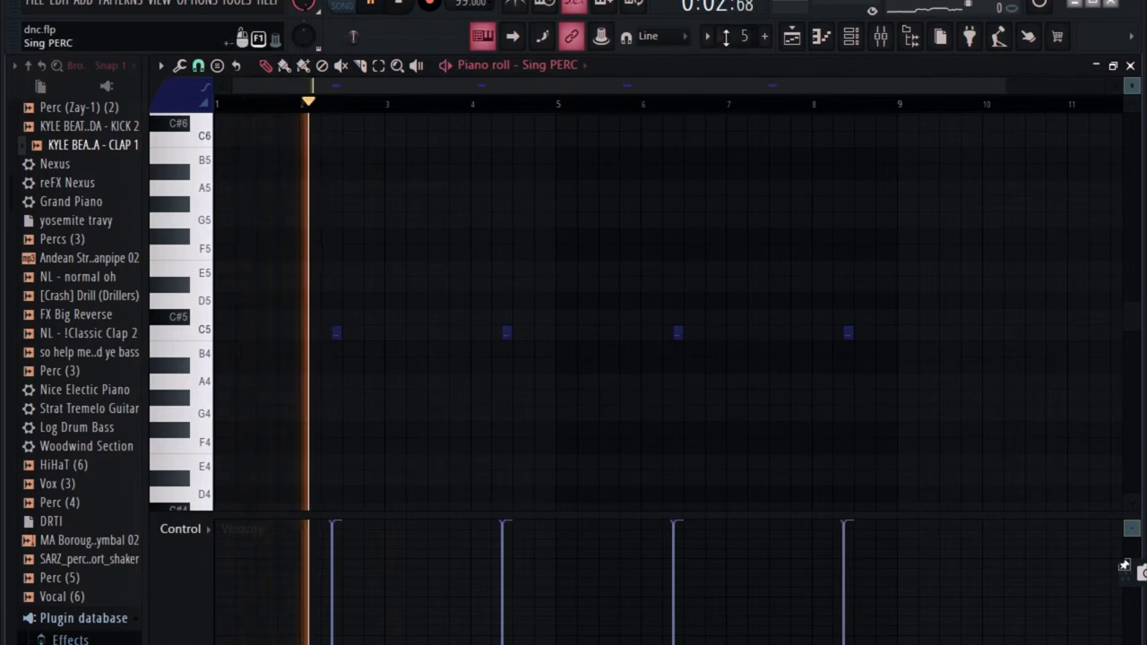
key(space)
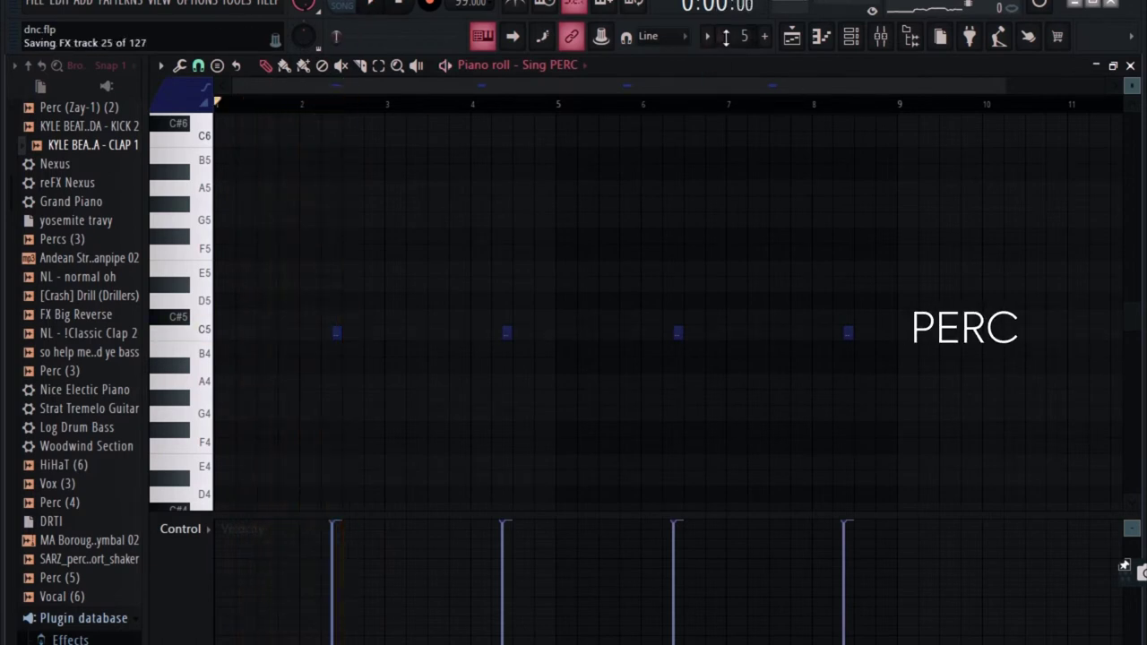
Switch to pattern 6 and audition its Snare Clap & Rim (10) channel in the piano roll
key(KP_Add)
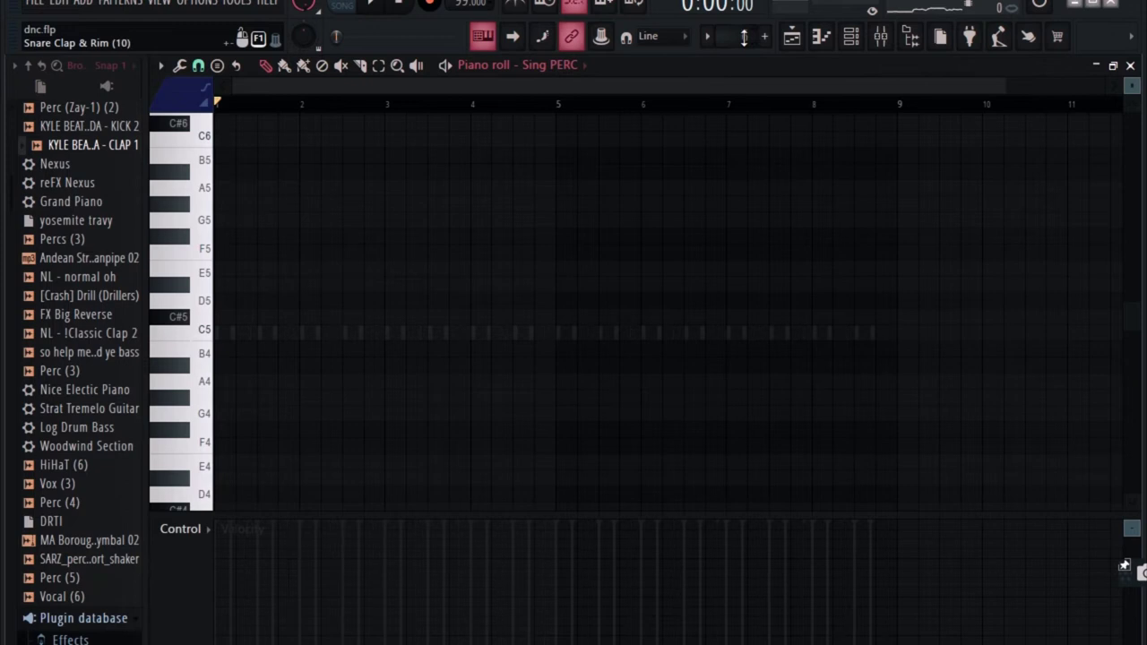
click(565, 67)
click(583, 299)
key(space)
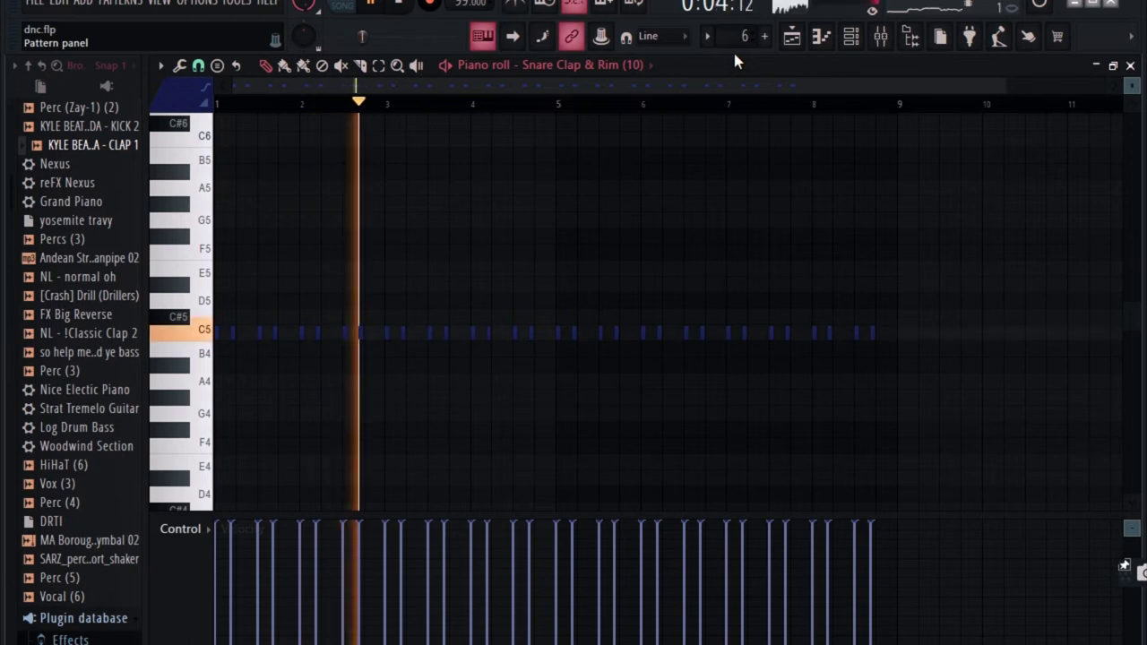
key(space)
Switch to pattern 7 and audition its Snare Clap & Rim (3) channel in the piano roll
scroll(733, 36, up, 1)
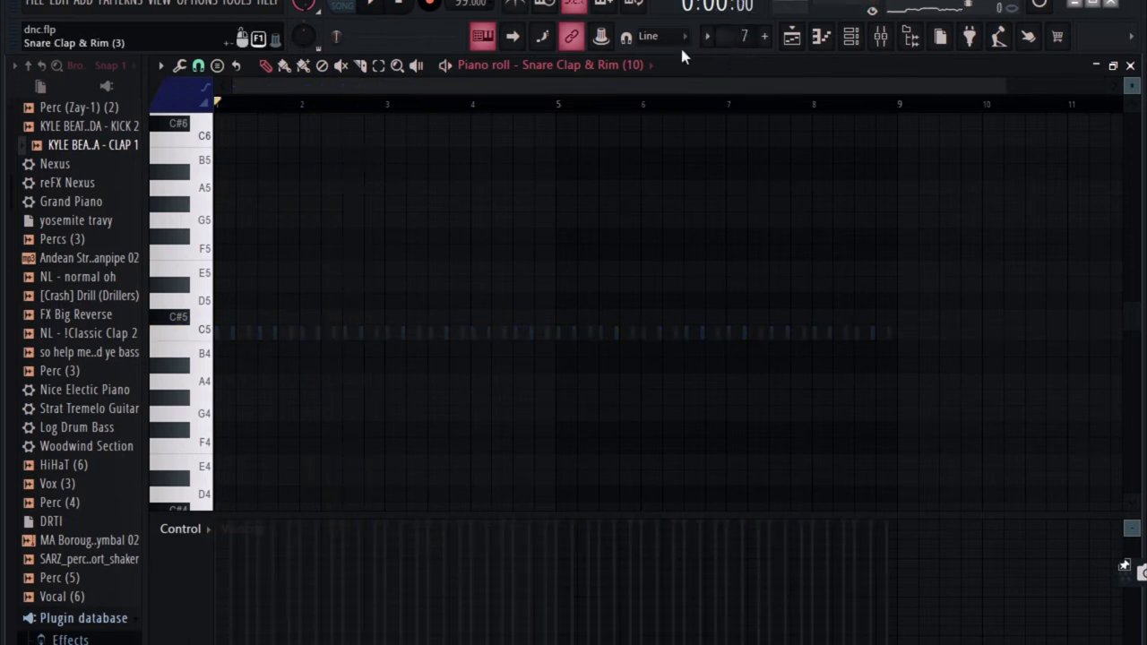
click(624, 73)
click(596, 316)
key(space)
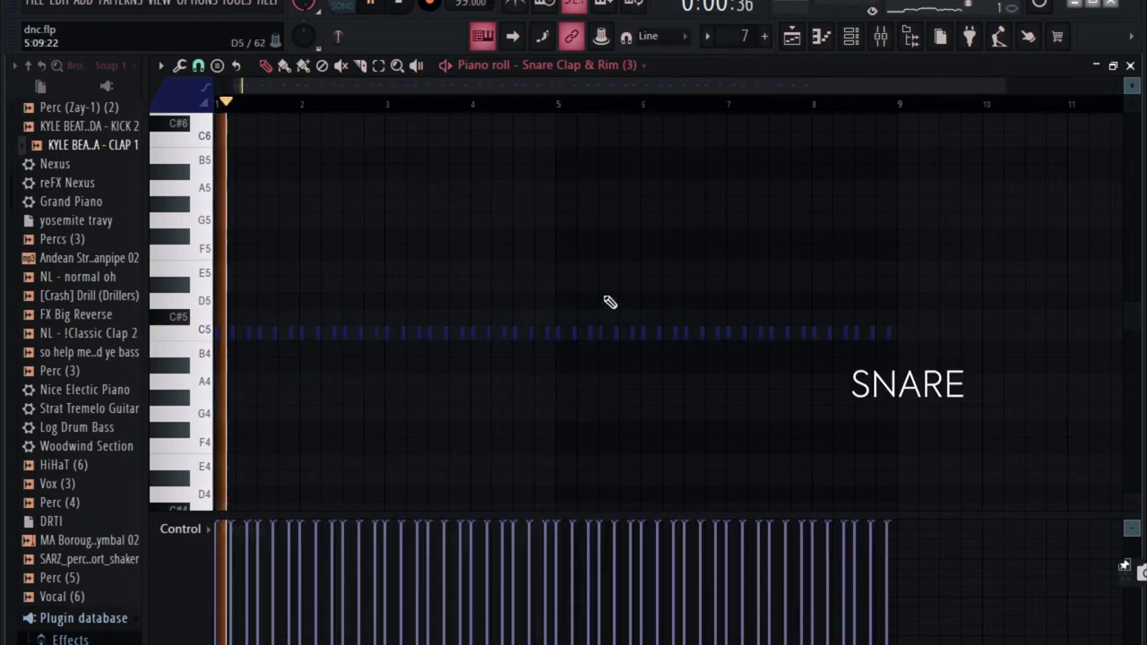
key(space)
Switch to pattern 8 and audition its GBONA KEEK 2 channel in the piano roll
scroll(733, 35, up, 1)
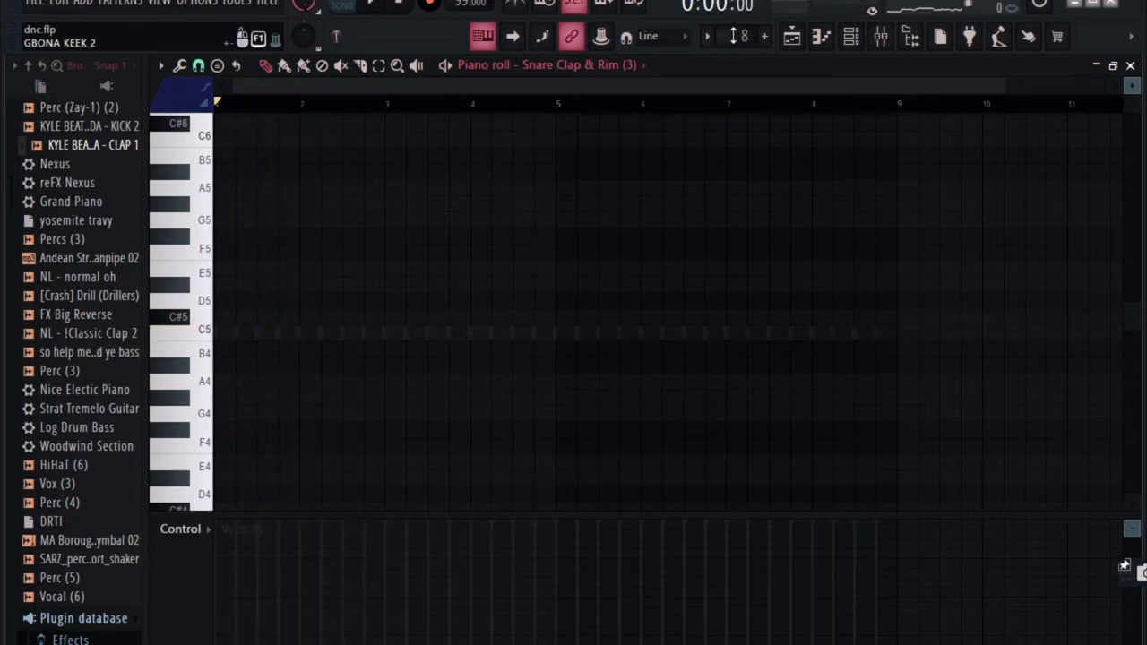
click(638, 71)
click(583, 353)
key(space)
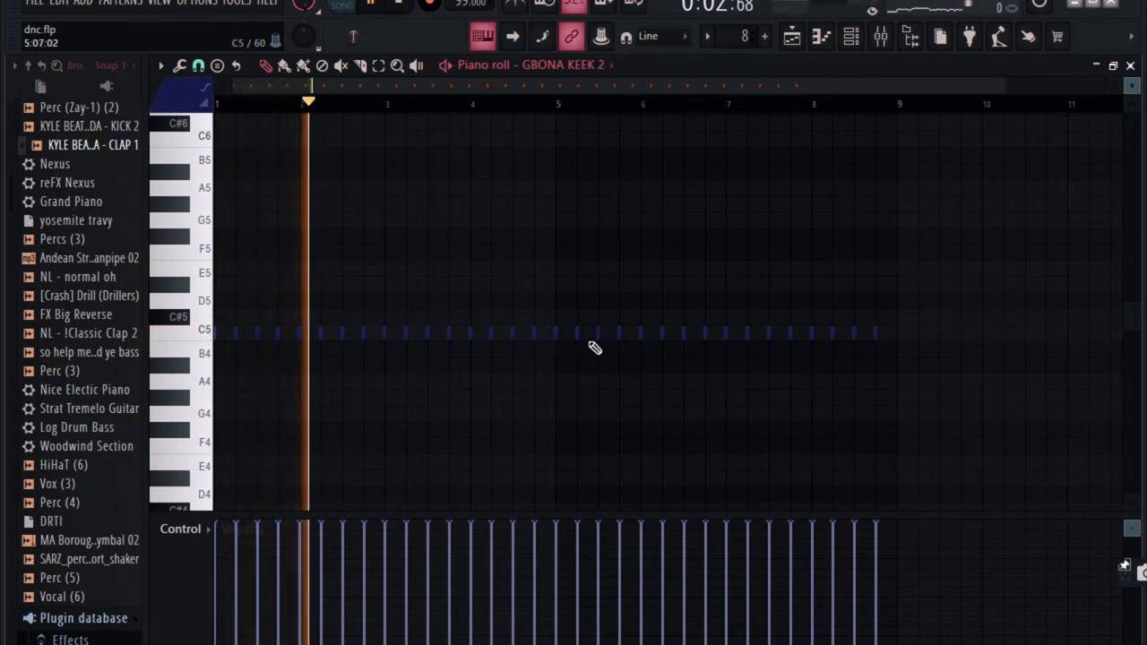
key(space)
Switch to pattern 9 and audition its GBONA KEEK 2 #2 channel in the piano roll
click(743, 36)
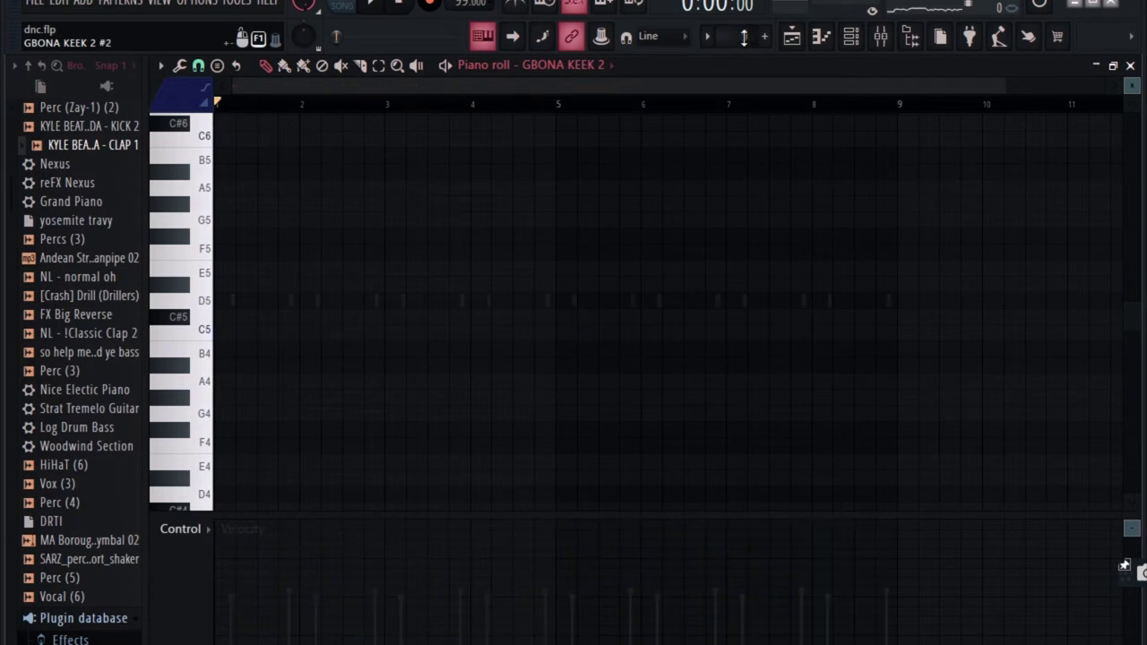
click(612, 67)
click(591, 367)
key(space)
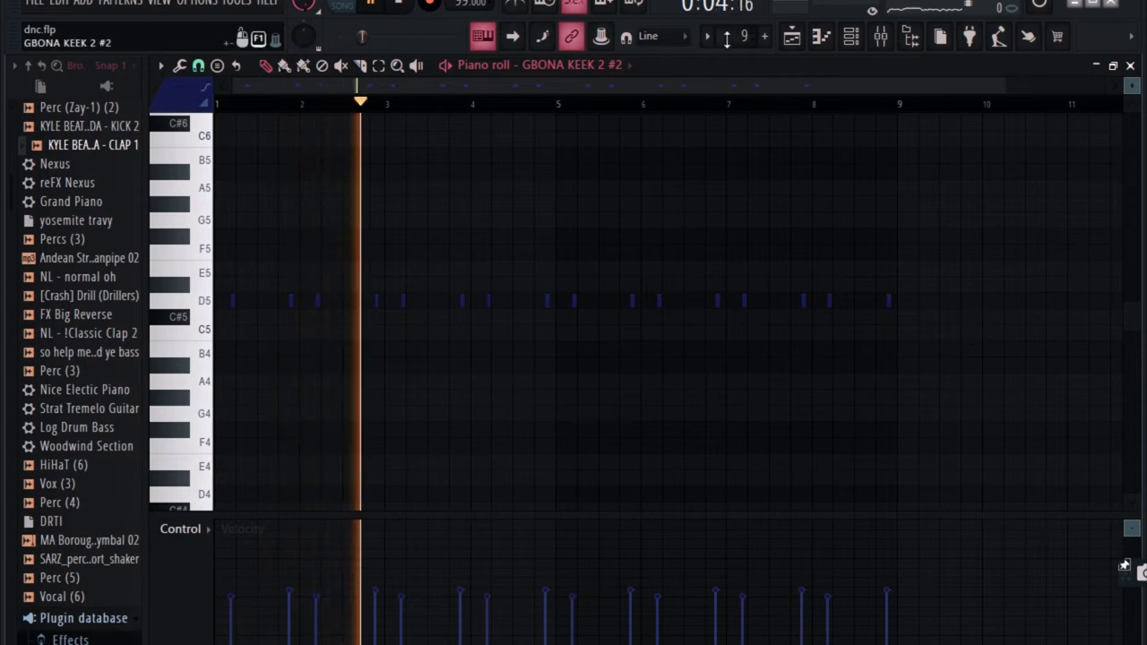
key(space)
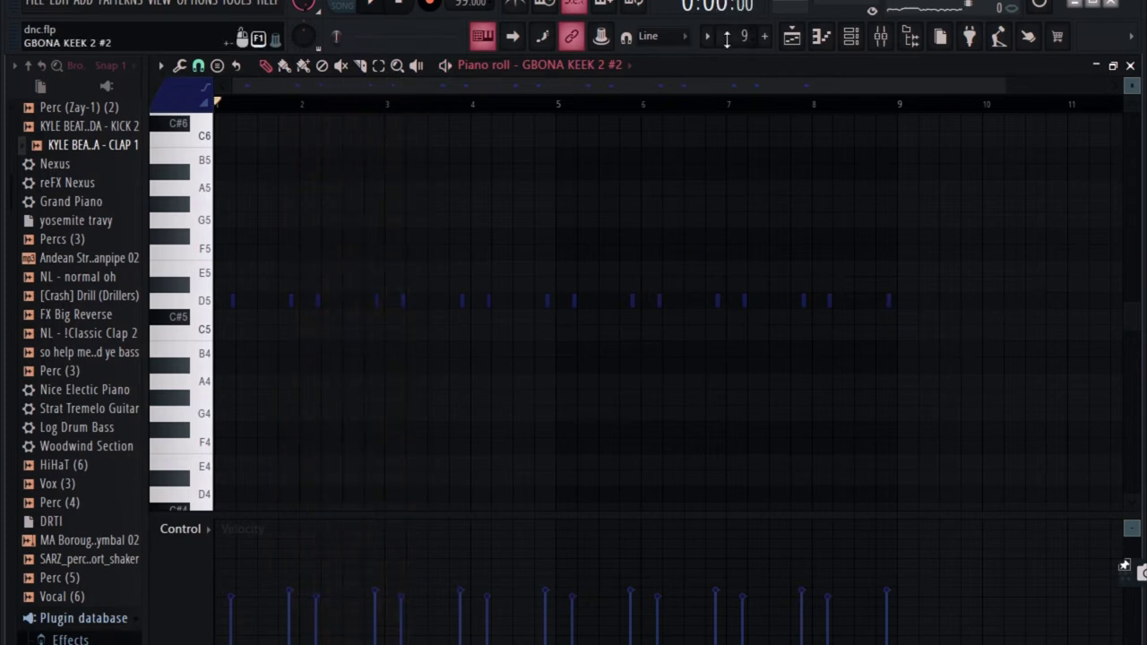
Show pattern 10's Boomin - Closed Hat 1 channel in the piano roll and audition it
click(630, 66)
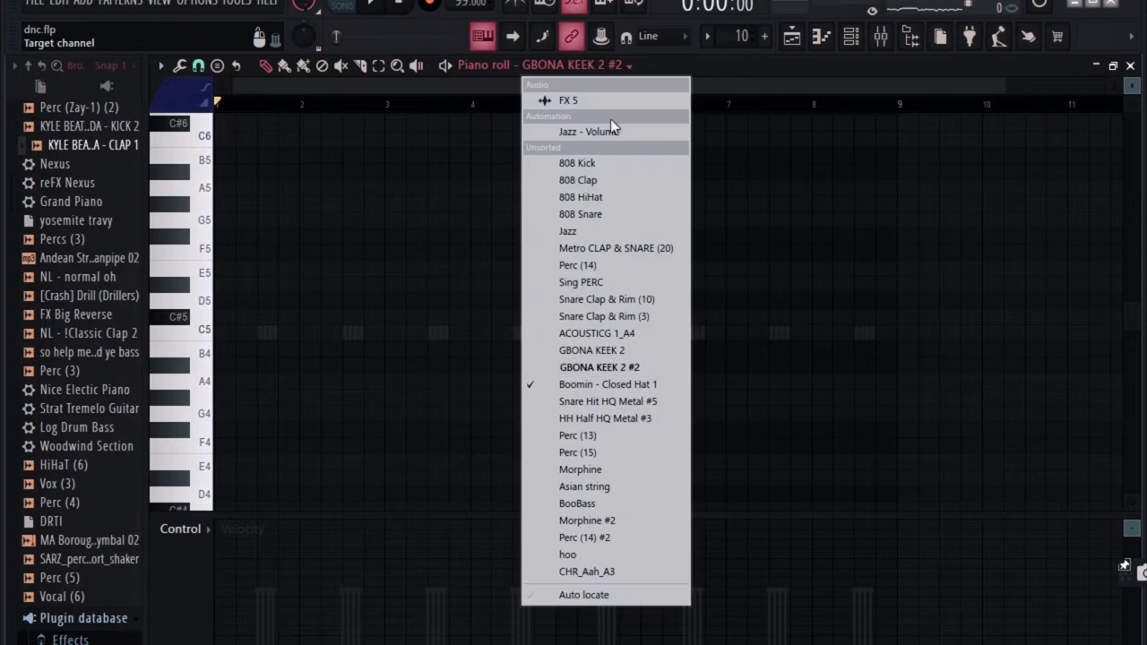
click(574, 383)
key(space)
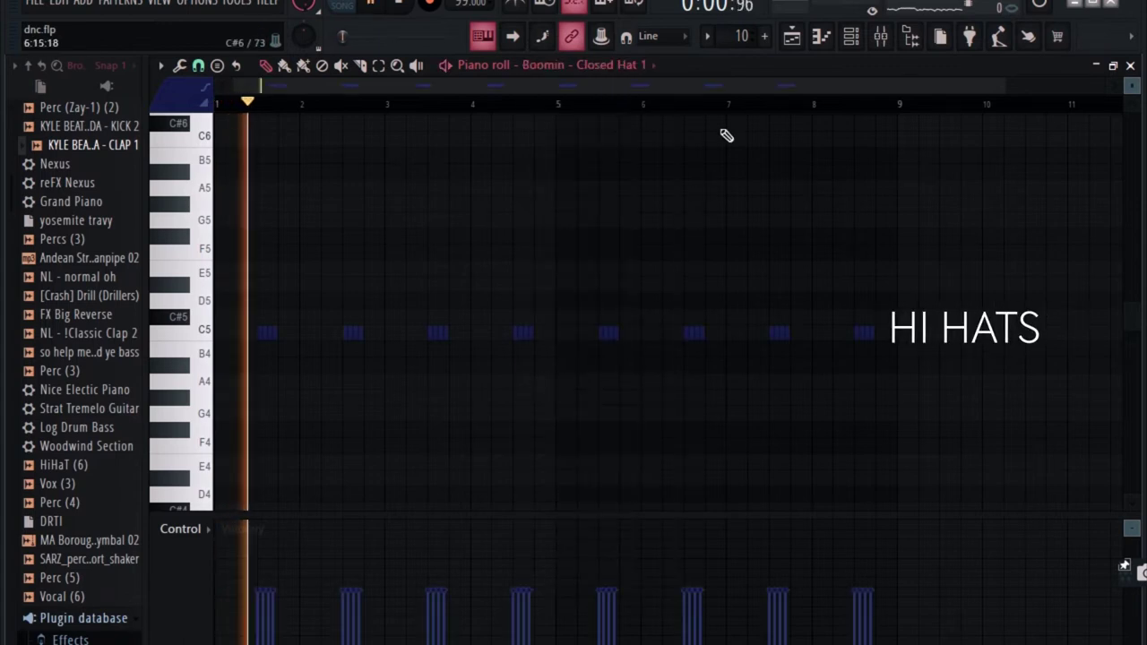
key(space)
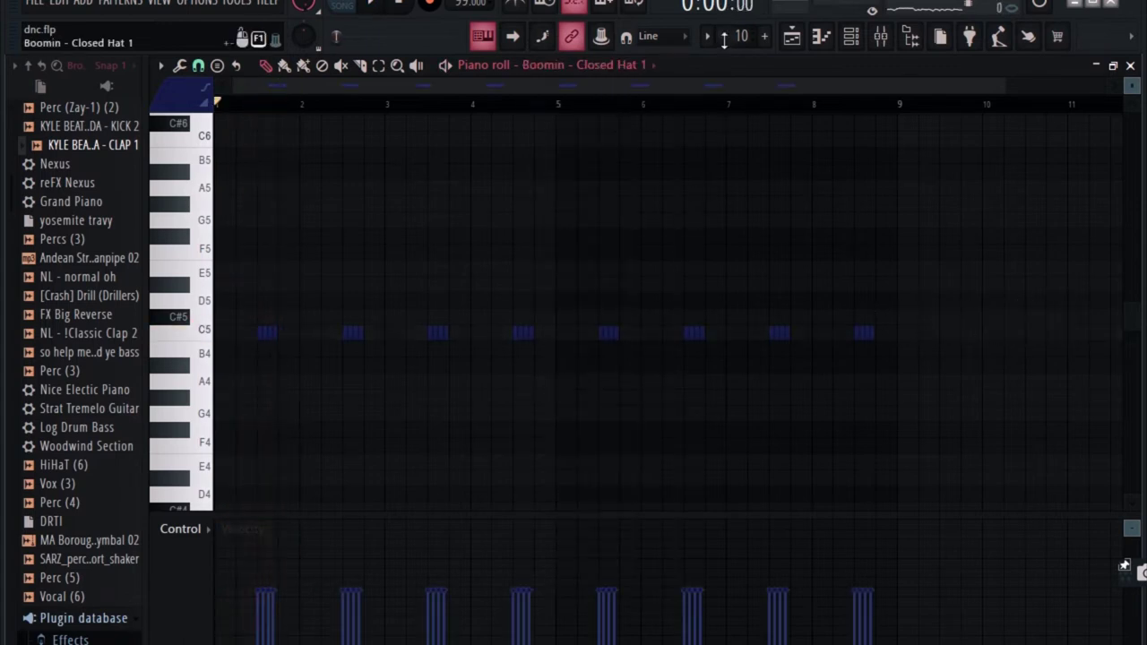
Switch to pattern 11 and audition its Snare Hit HQ Metal #5 channel near the end of bar 8
scroll(724, 42, up, 1)
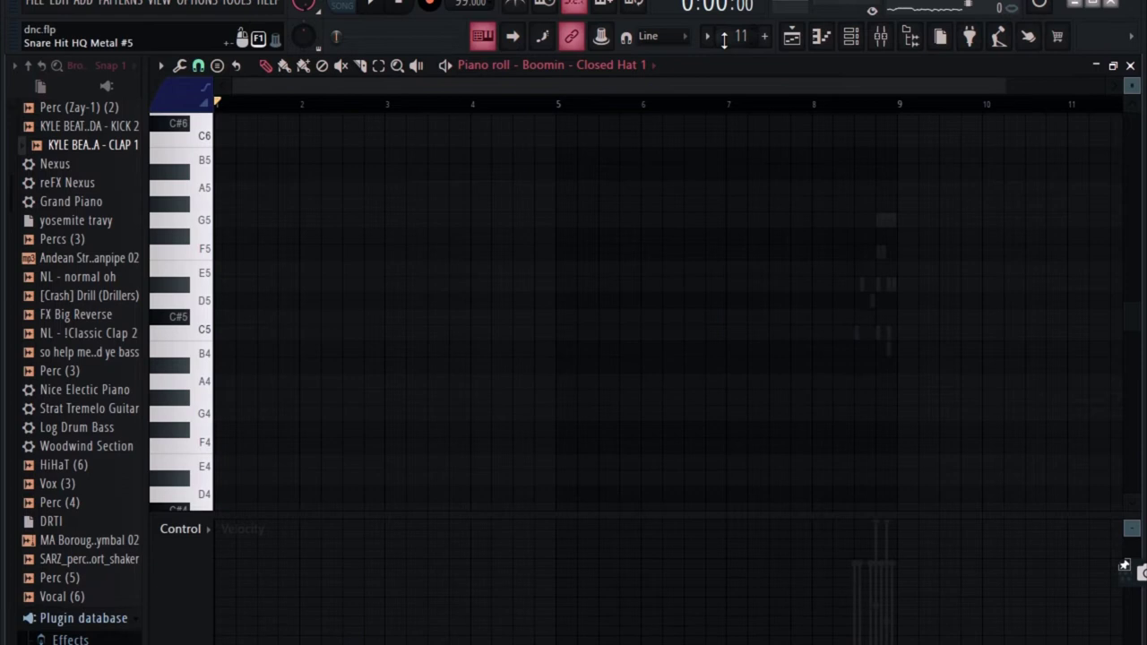
click(629, 70)
click(591, 401)
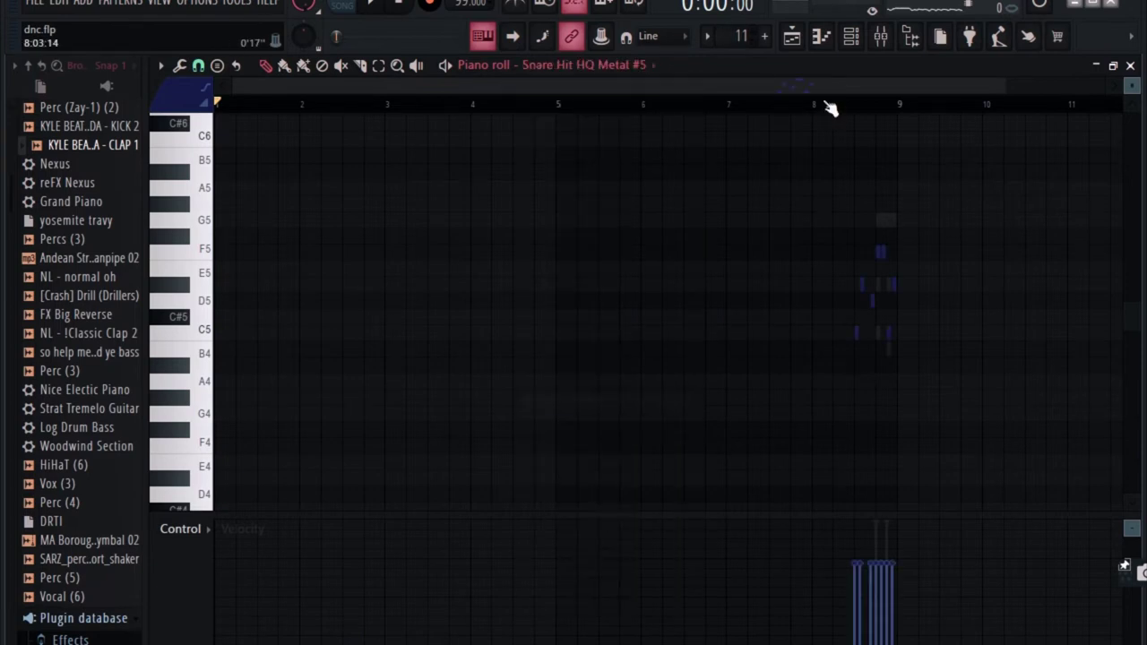
key(space)
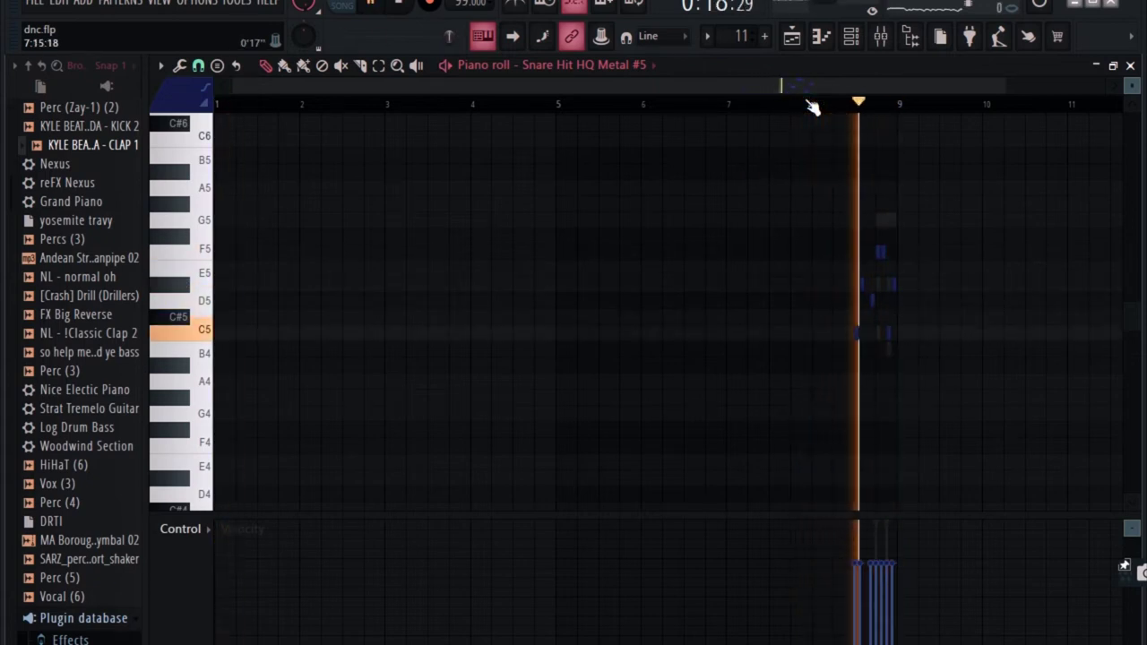
key(space)
Show the HH Half HQ Metal #3 channel in the piano roll and audition pattern 12
click(632, 65)
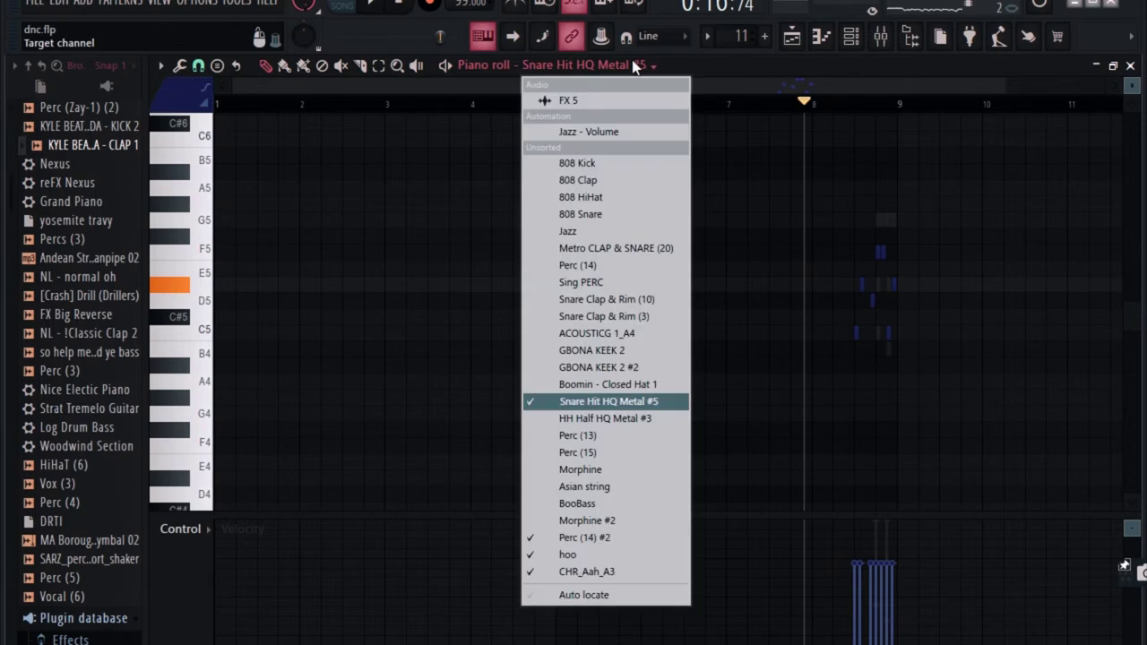
click(613, 418)
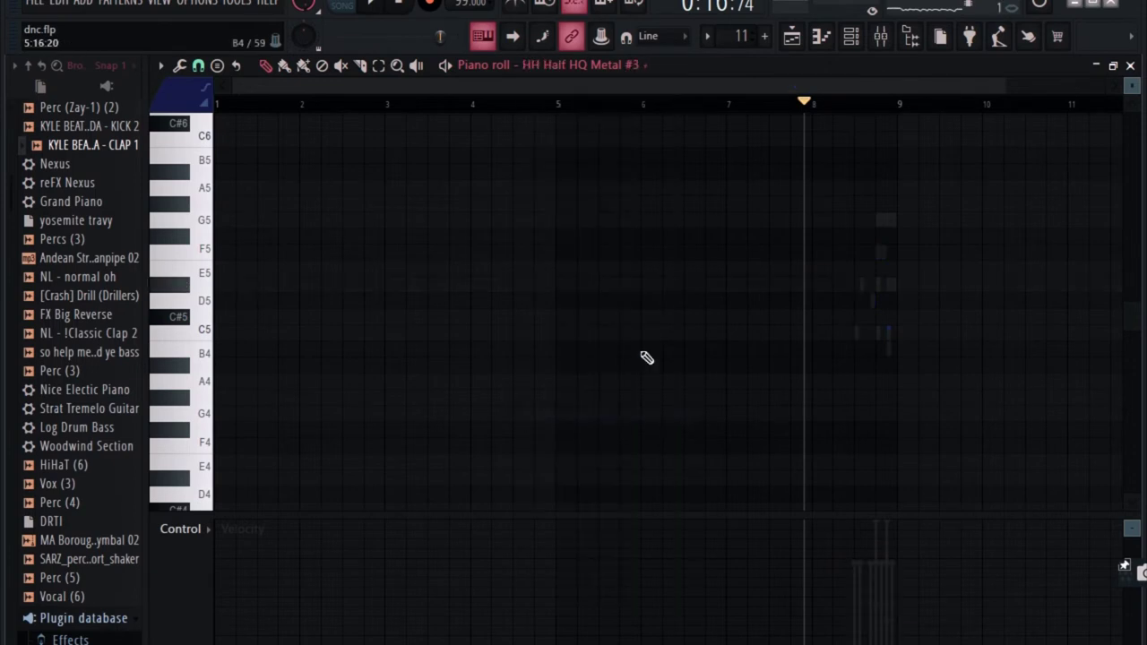
key(space)
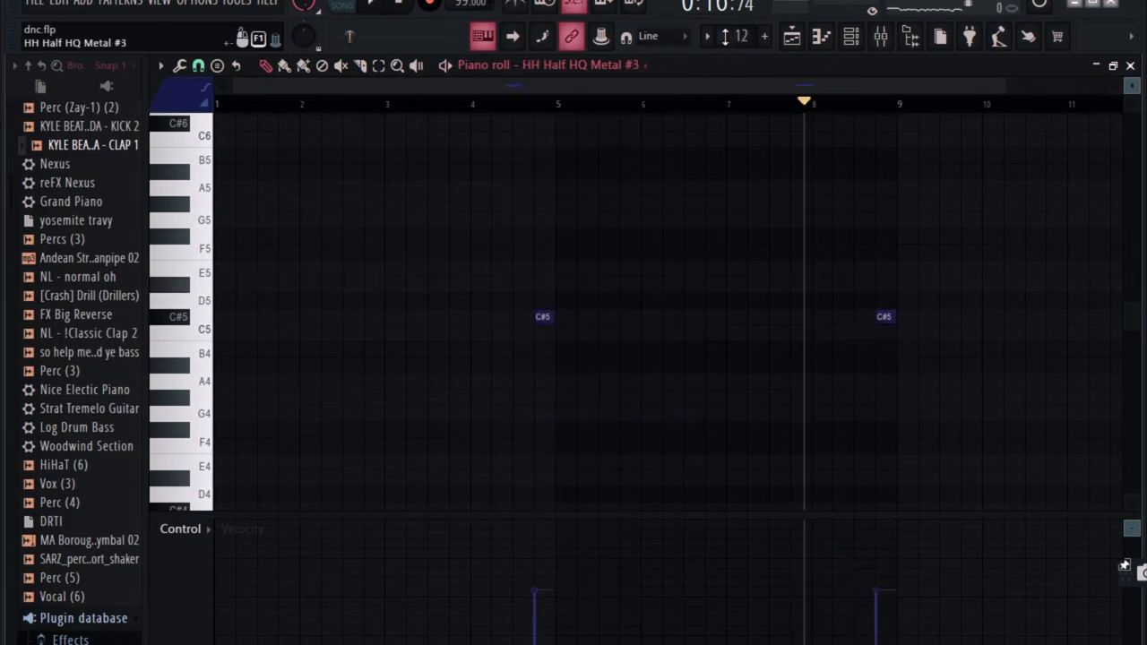
key(space)
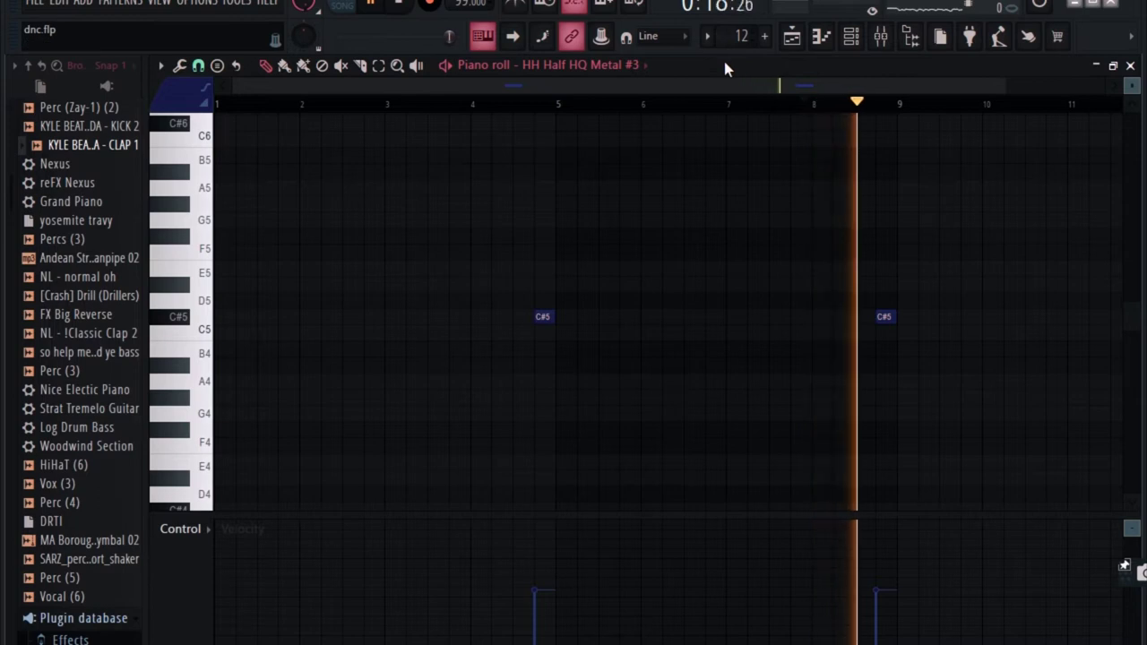
key(space)
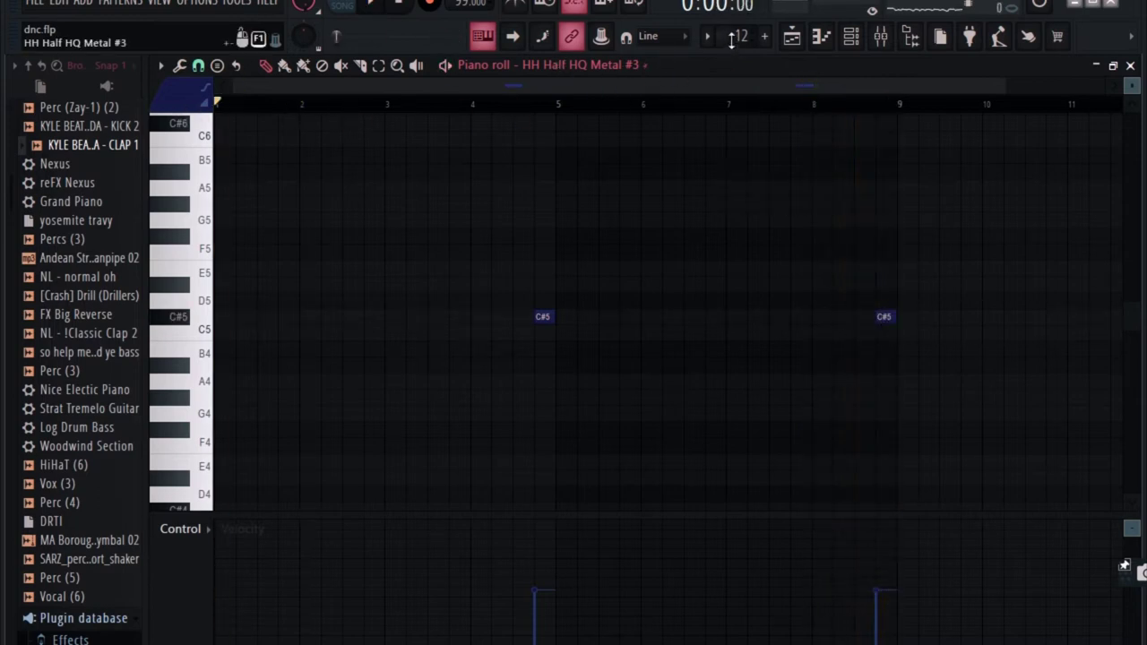
Audition pattern 13's Perc (13) channel, and show pattern 14's Perc (15) channel in the piano roll
click(580, 68)
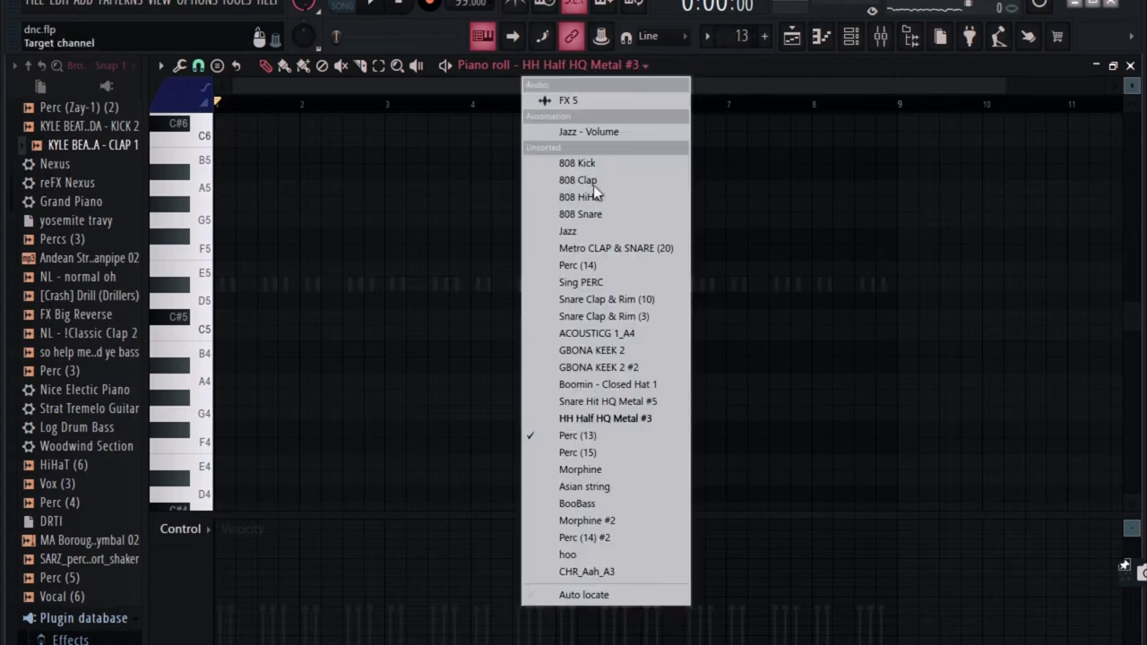
click(609, 436)
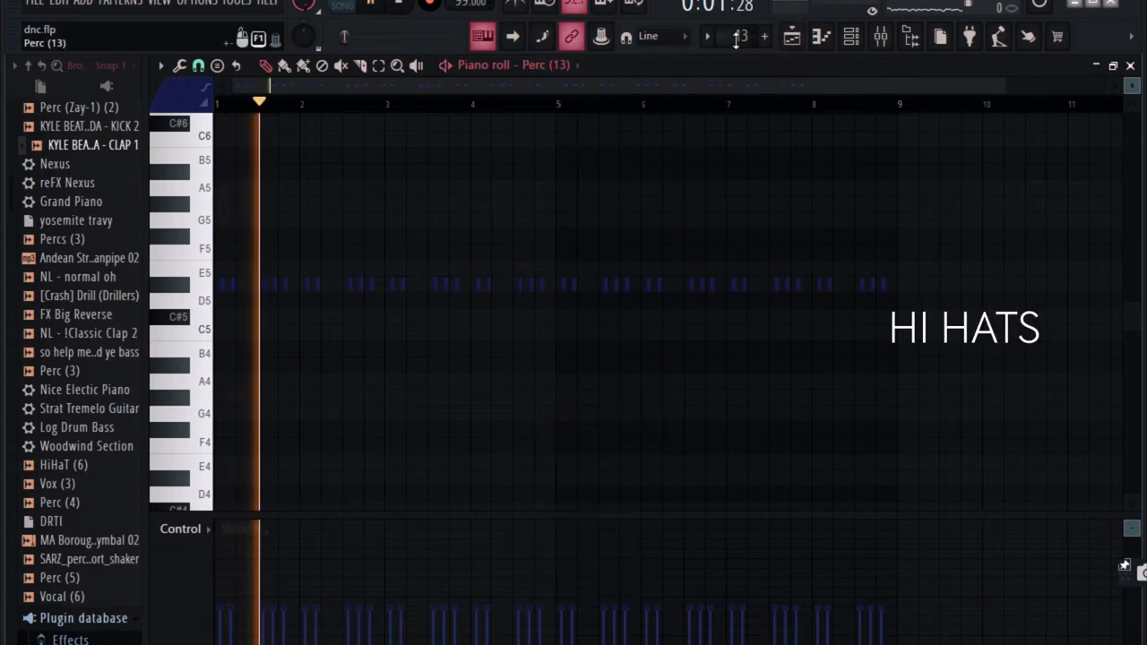
click(574, 68)
click(577, 453)
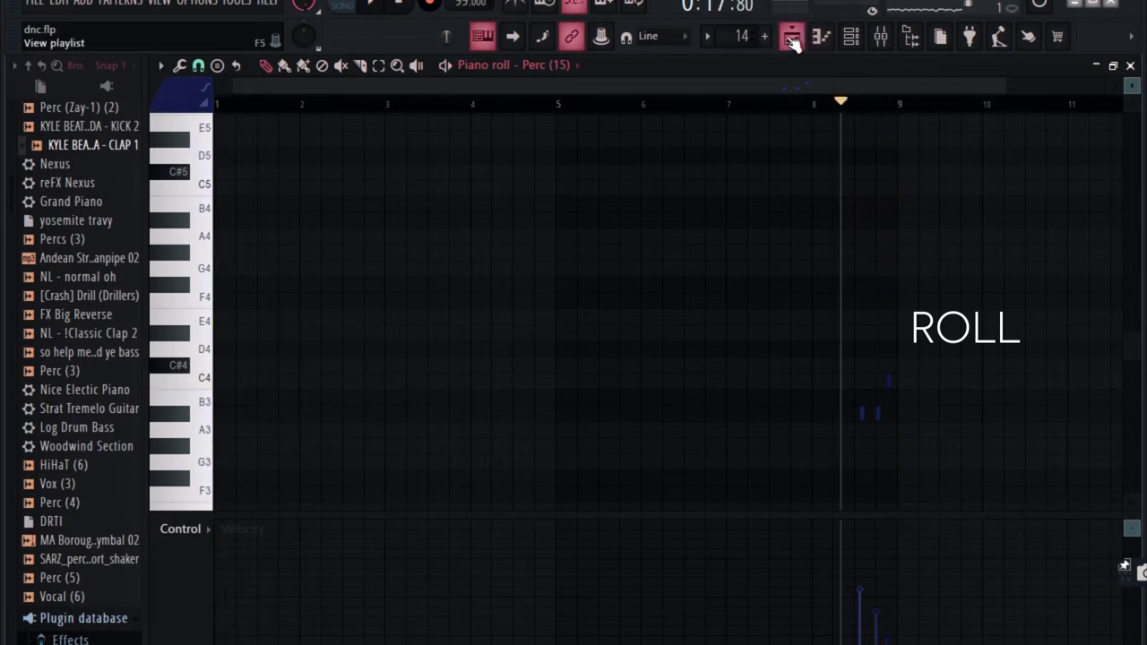
Show pattern 15's Morphine #2 channel in the piano roll and audition its notes from G5 to C6
click(579, 68)
click(598, 524)
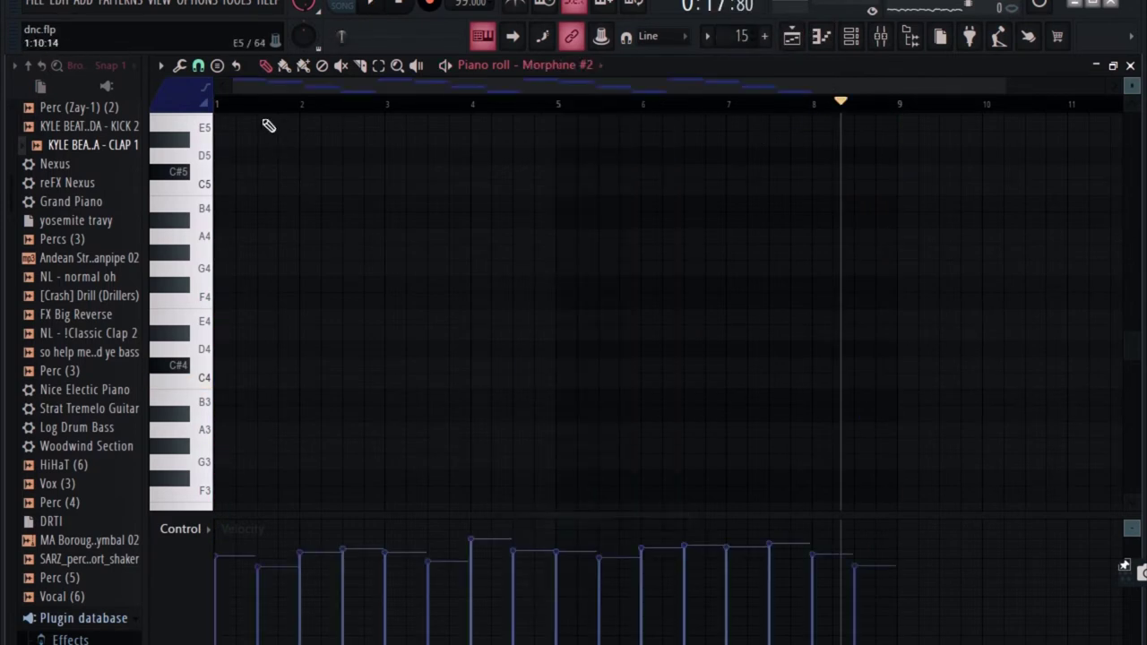
key(space)
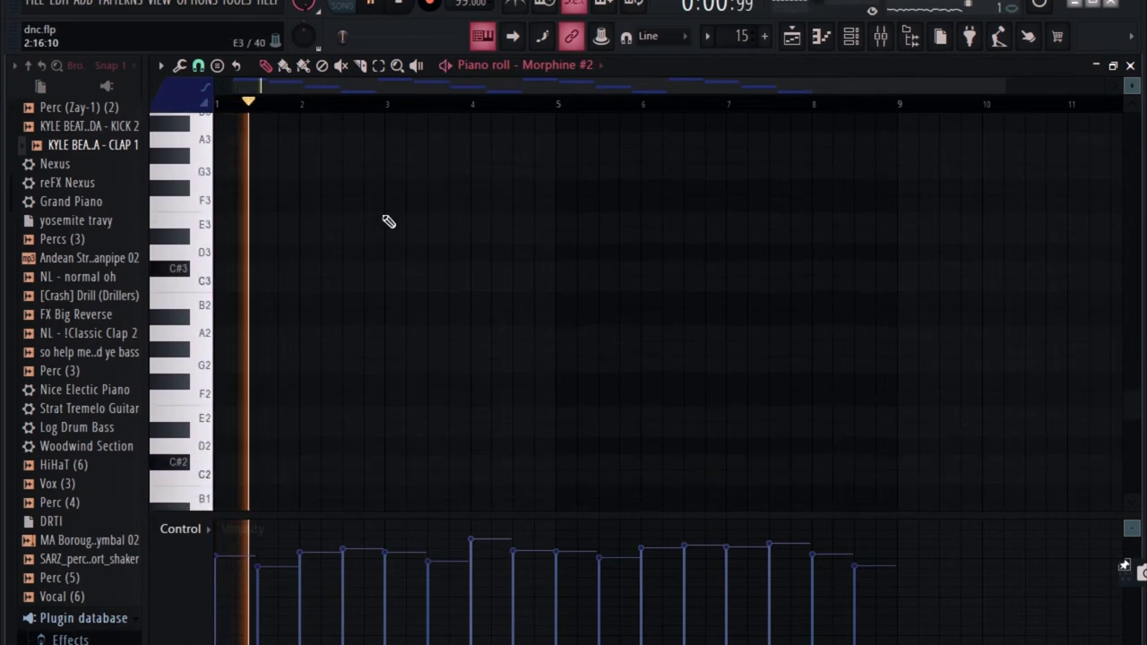
scroll(408, 225, up, 4)
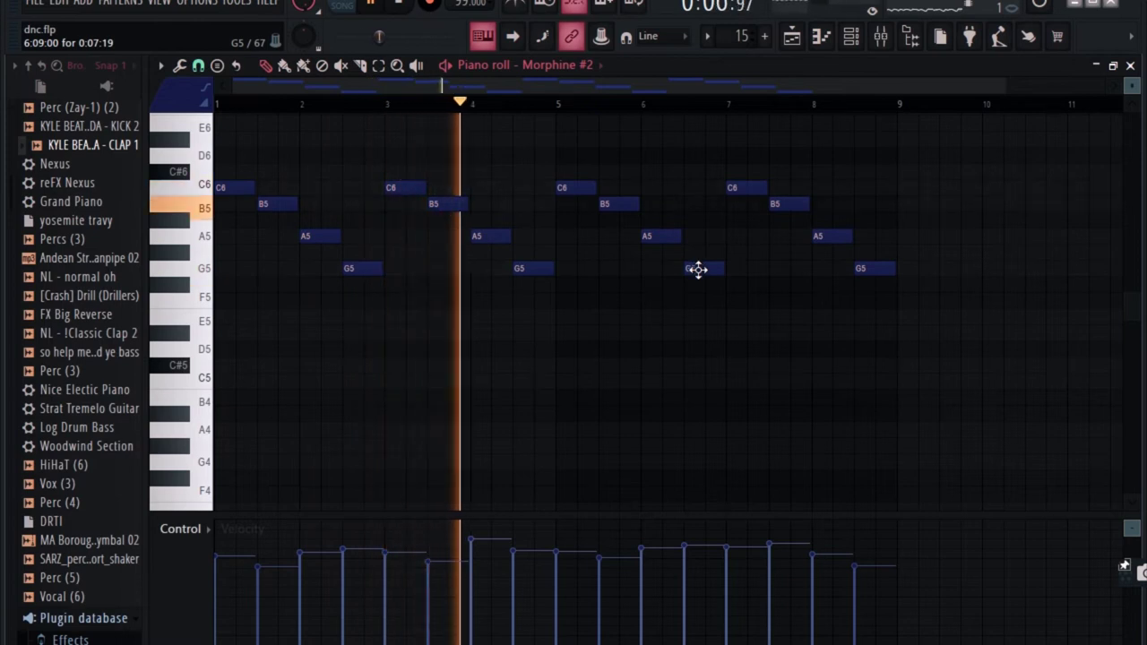
key(space)
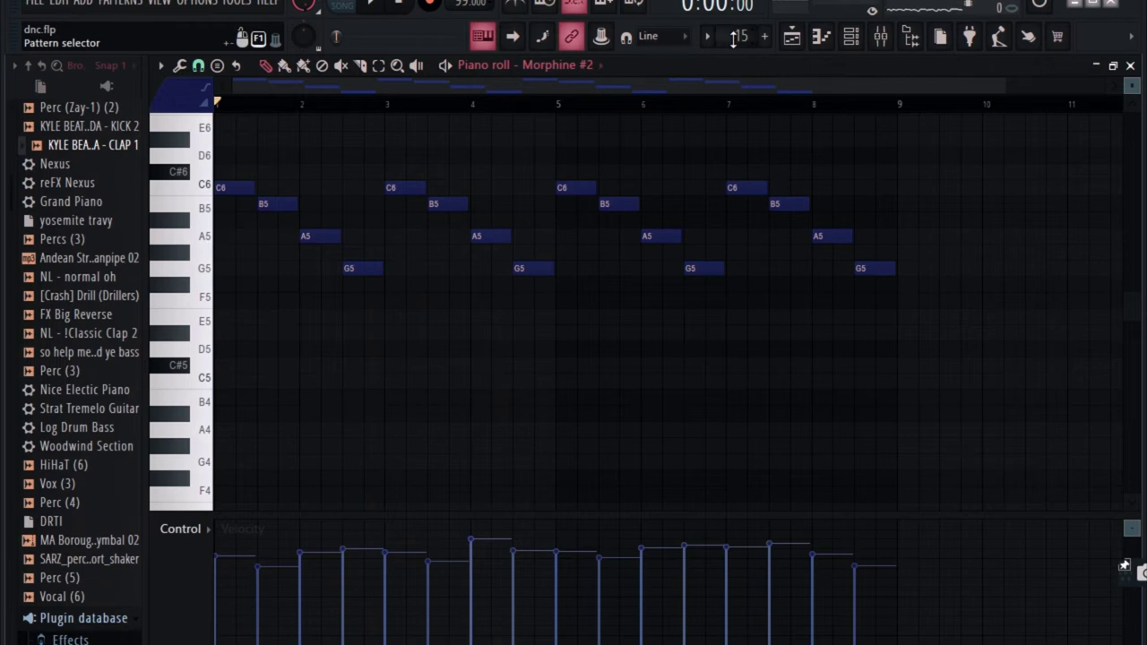
Switch to pattern 16, show its Asian string channel in the piano roll and audition it
scroll(734, 36, up, 1)
click(591, 68)
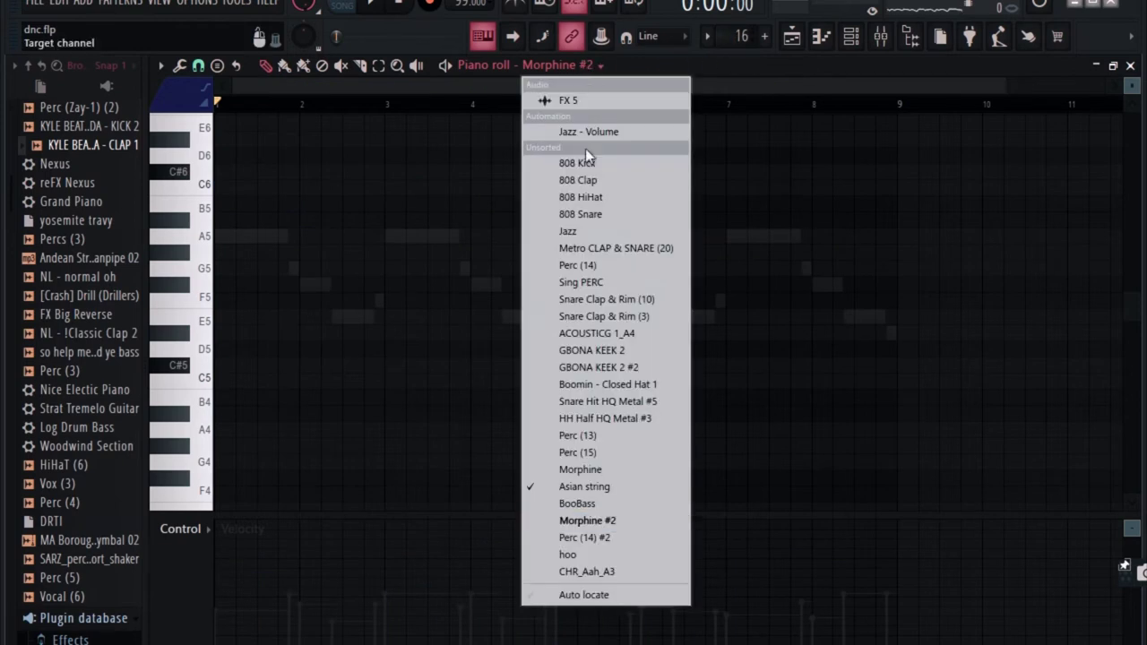
click(580, 483)
key(space)
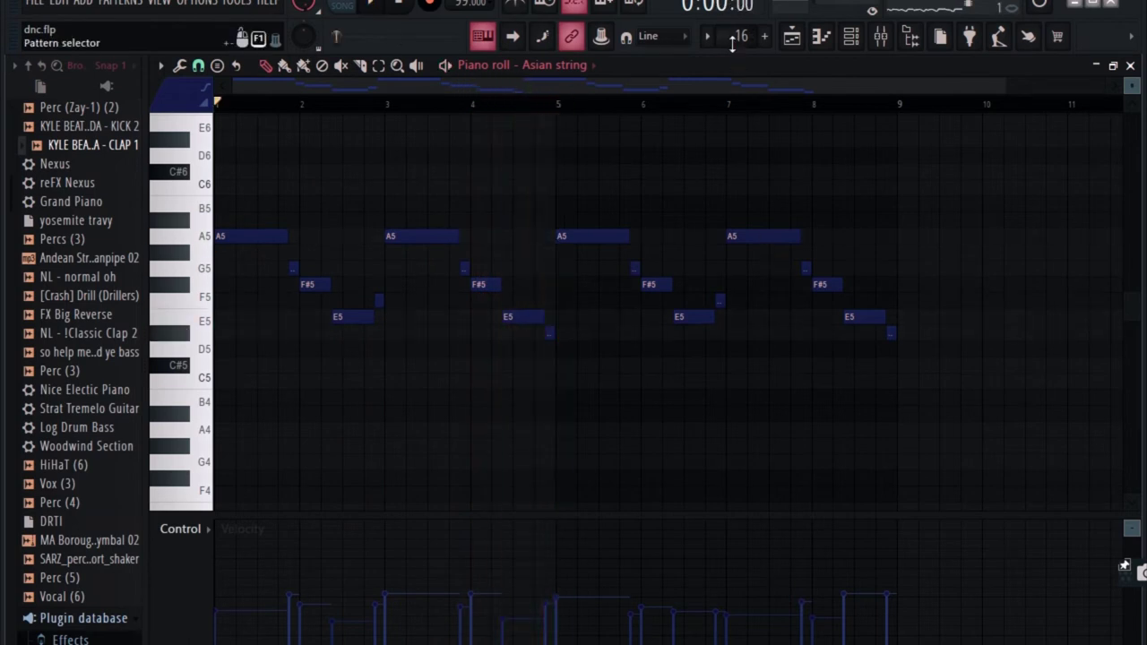
Switch to pattern 17, show its BooBass channel in the piano roll and audition it
scroll(733, 43, up, 1)
click(550, 68)
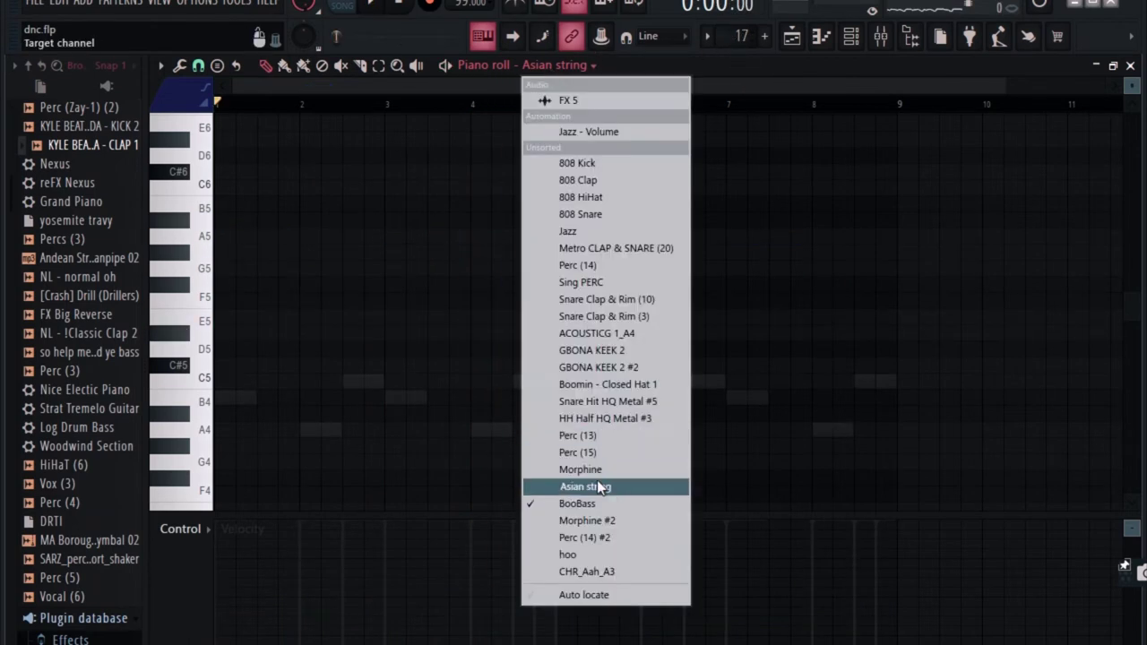
click(580, 505)
key(space)
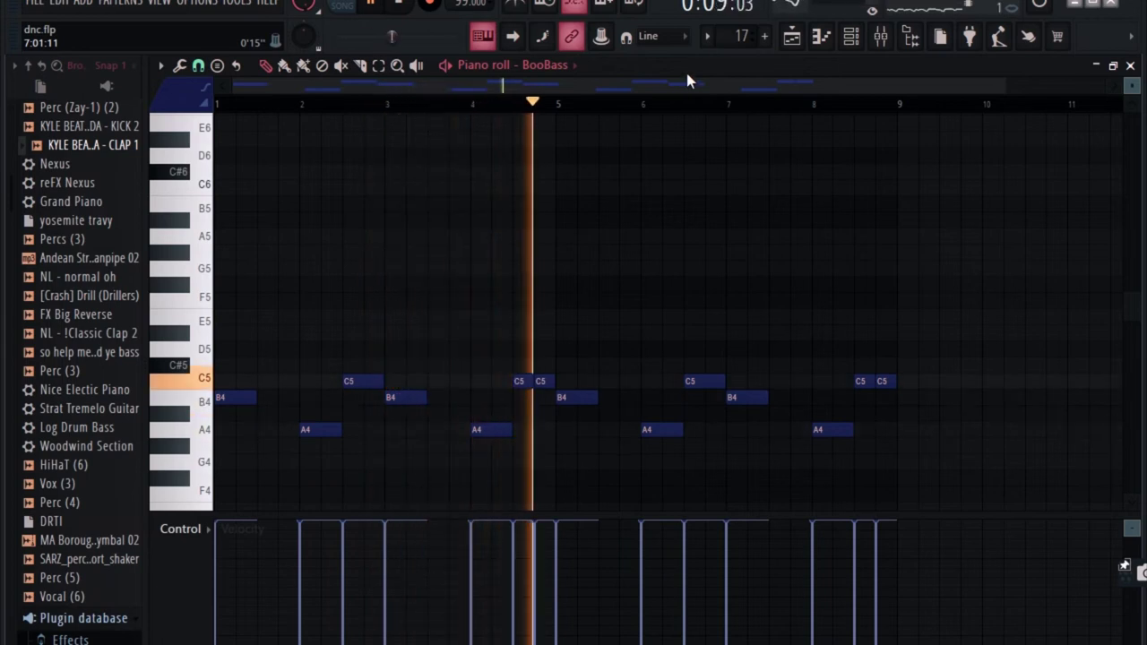
key(space)
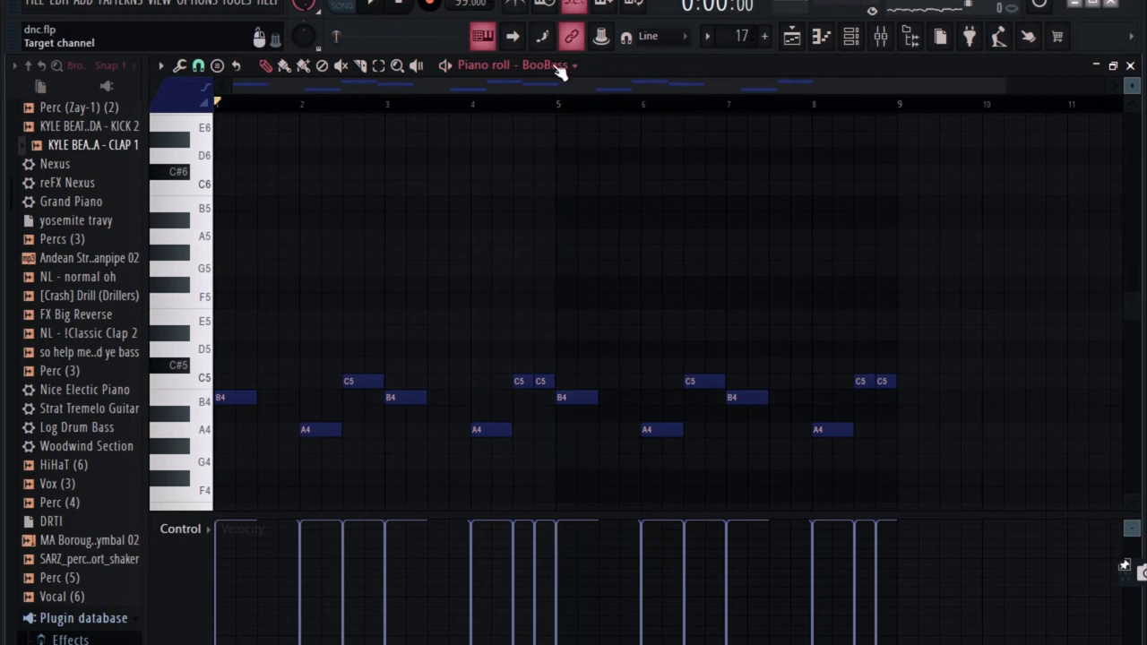
scroll(729, 36, up, 1)
click(562, 70)
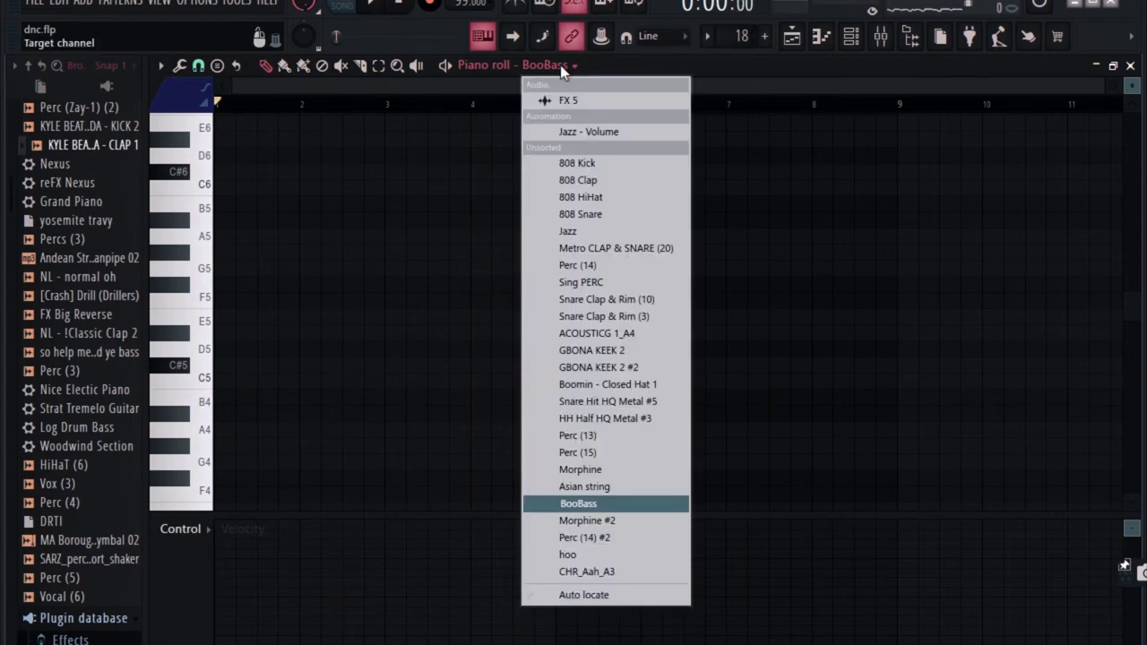
click(596, 520)
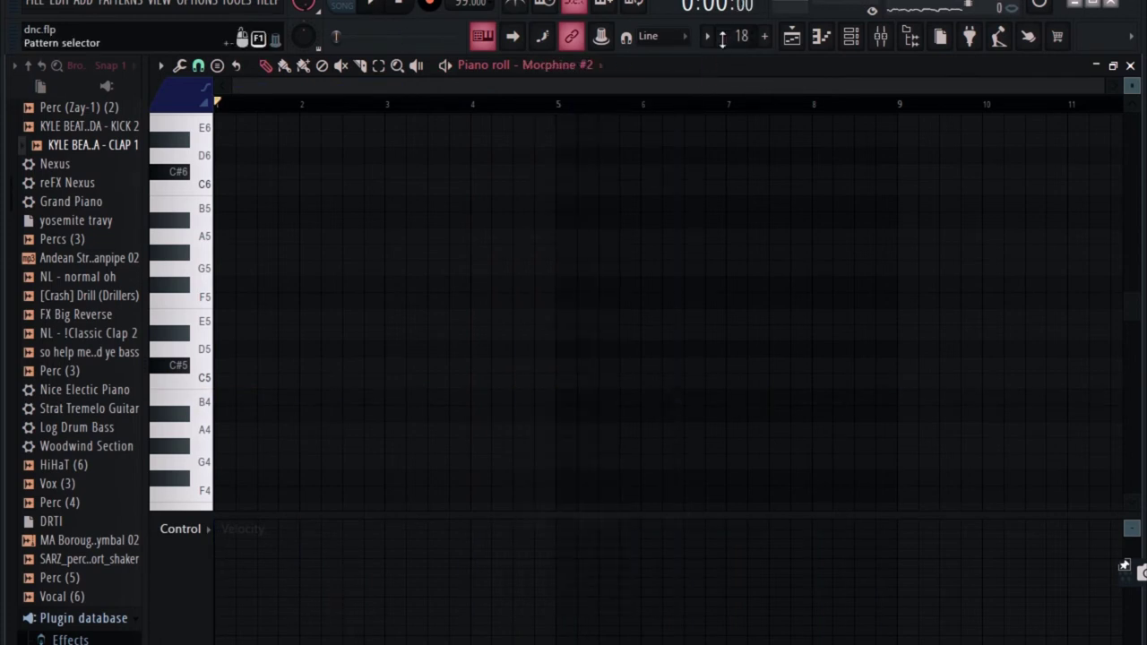
scroll(740, 36, down, 3)
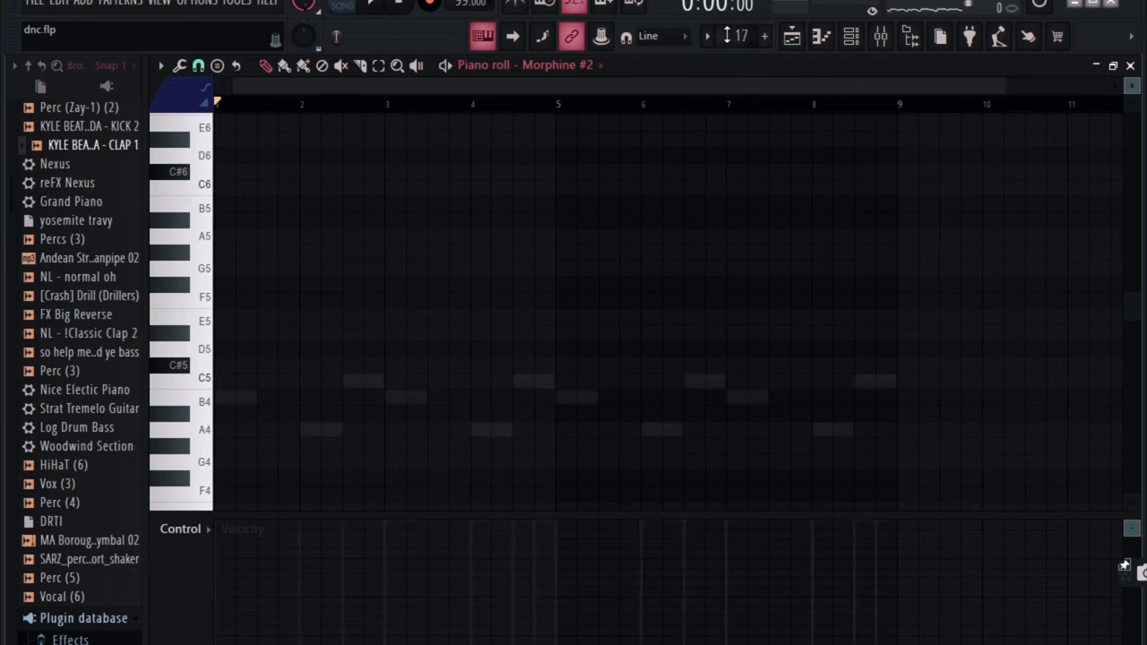
scroll(740, 36, down, 1)
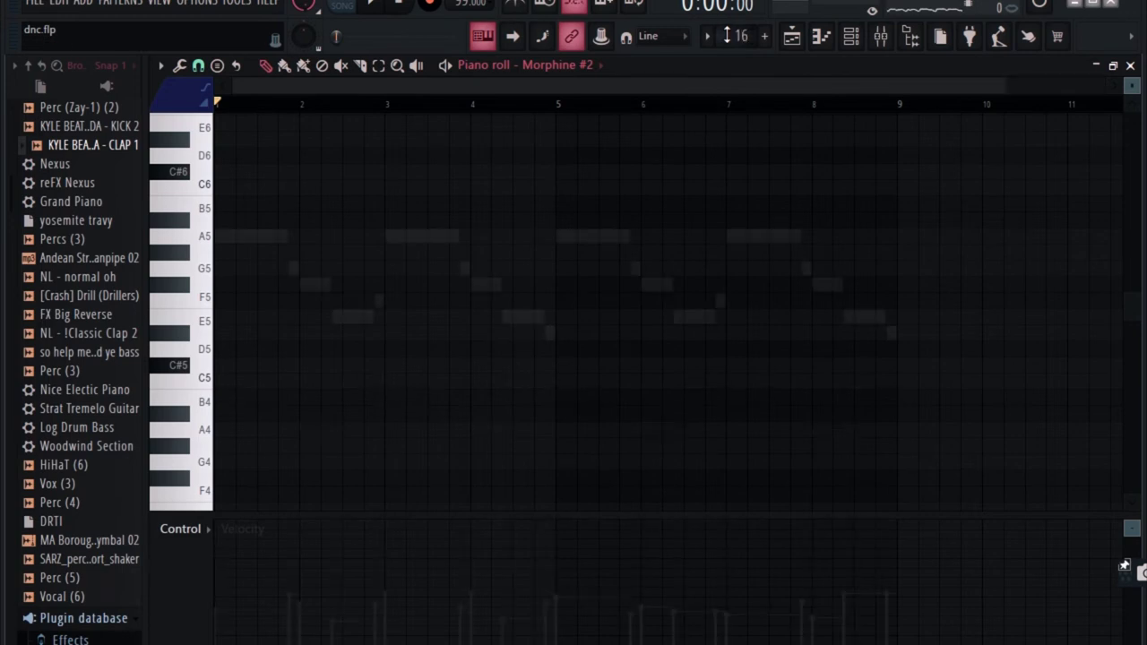
Open the first Jazz - Jazz clip on Track 2 of the playlist in the piano roll
click(793, 37)
scroll(506, 130, up, 8)
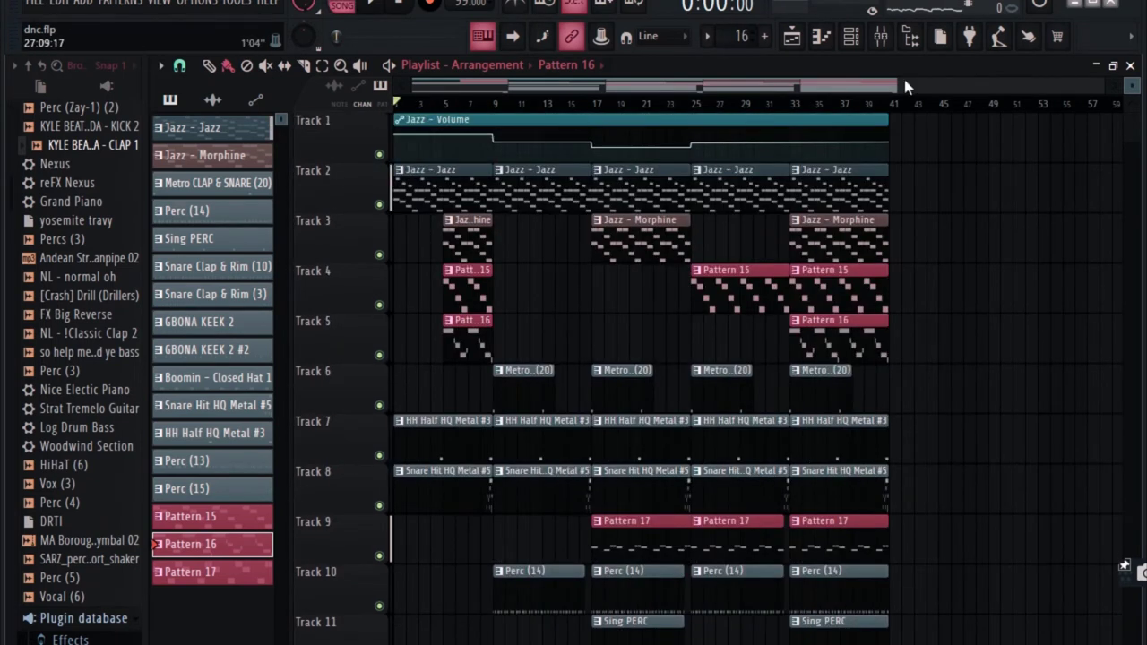
double_click(444, 186)
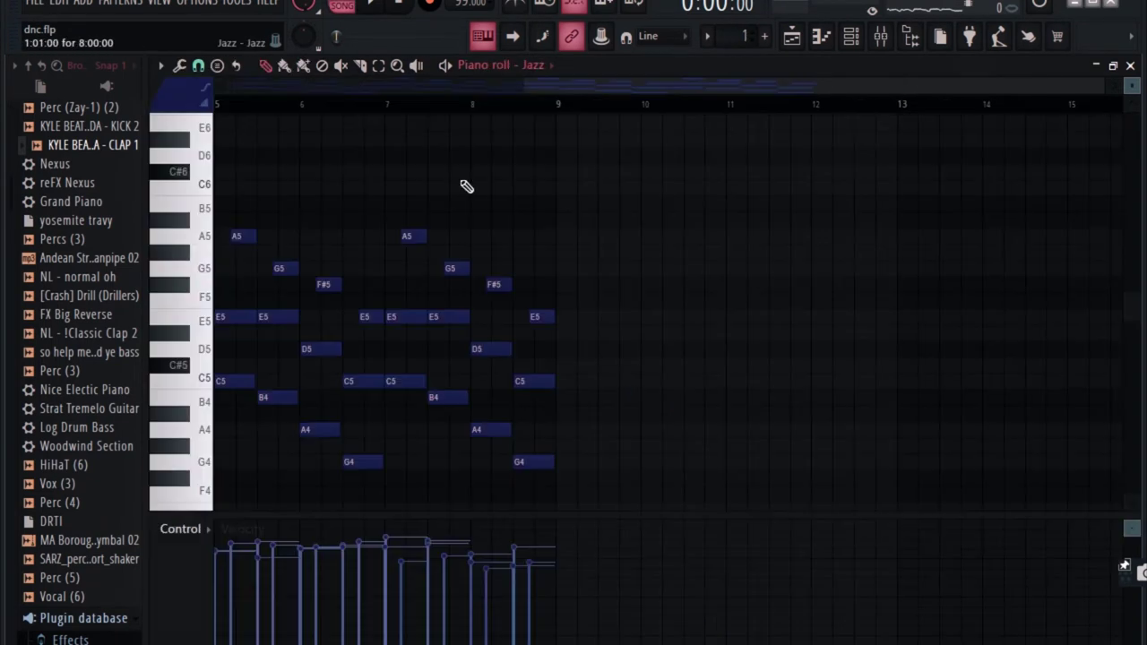
Inspect the Jazz mixer track's effects and its Fruity parametric EQ 2 curve while auditioning pattern 1
click(880, 38)
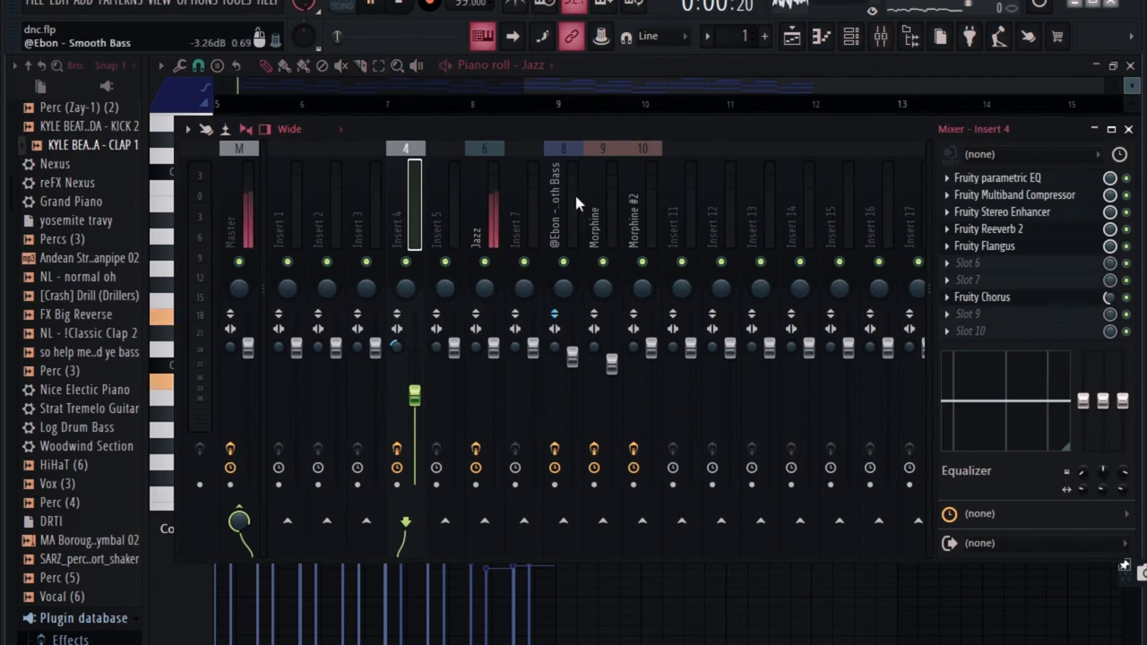
click(488, 243)
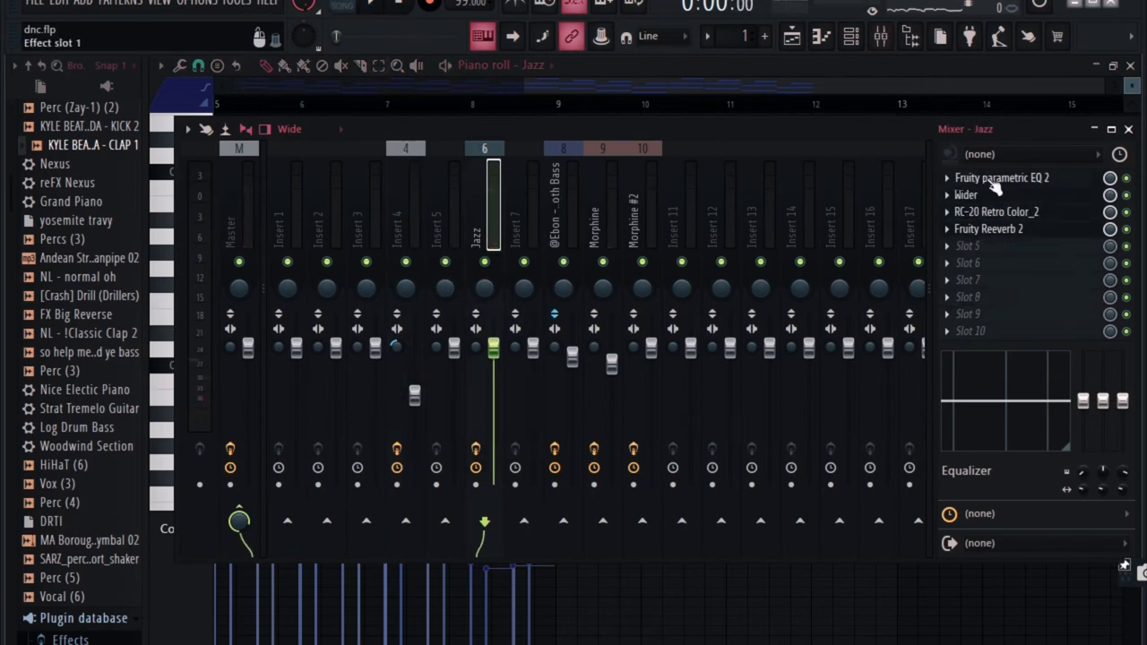
click(997, 179)
key(space)
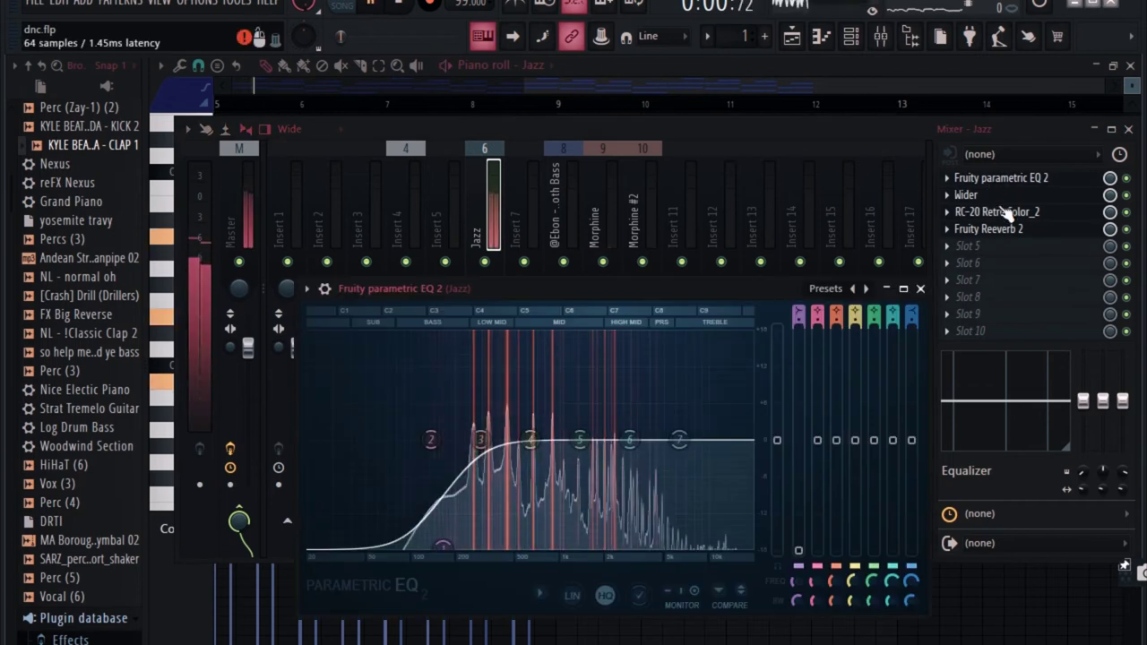
click(1030, 181)
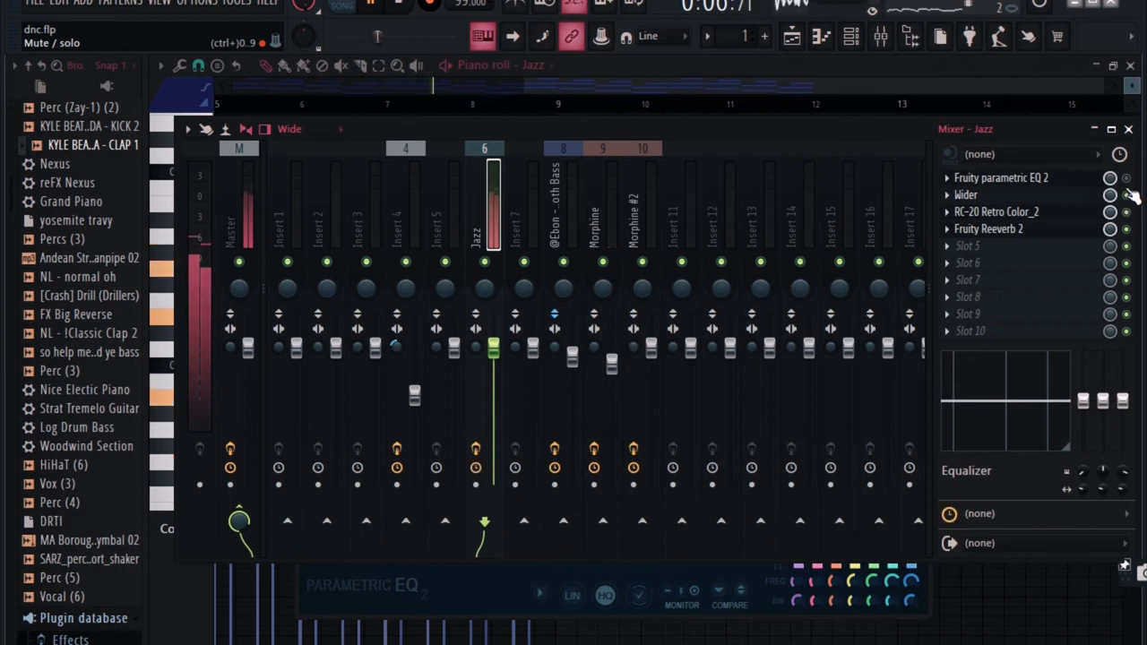
key(space)
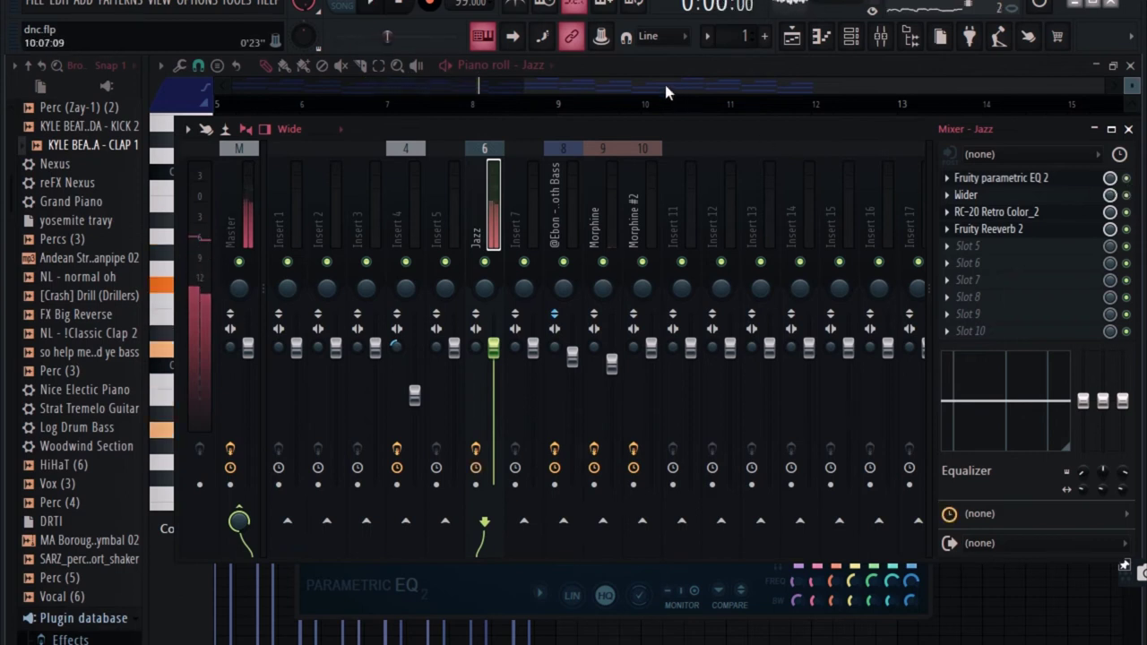
Open the Pattern 17 clip from Track 9 and audition it with the Smooth Bass mixer track's effects shown
click(563, 209)
click(791, 43)
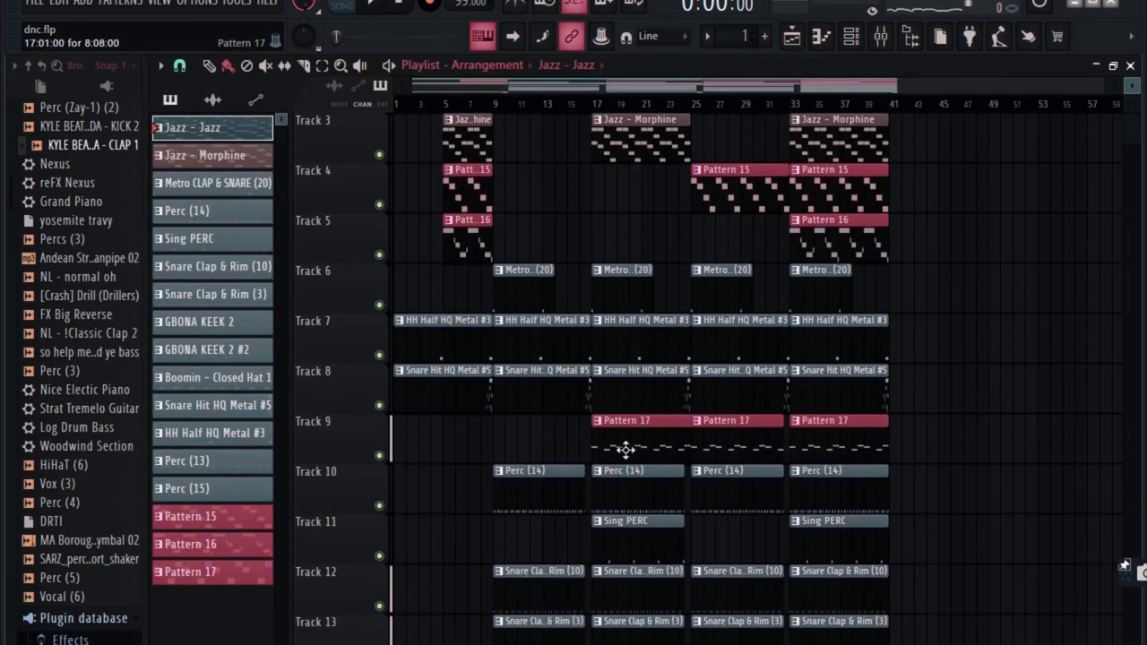
double_click(625, 449)
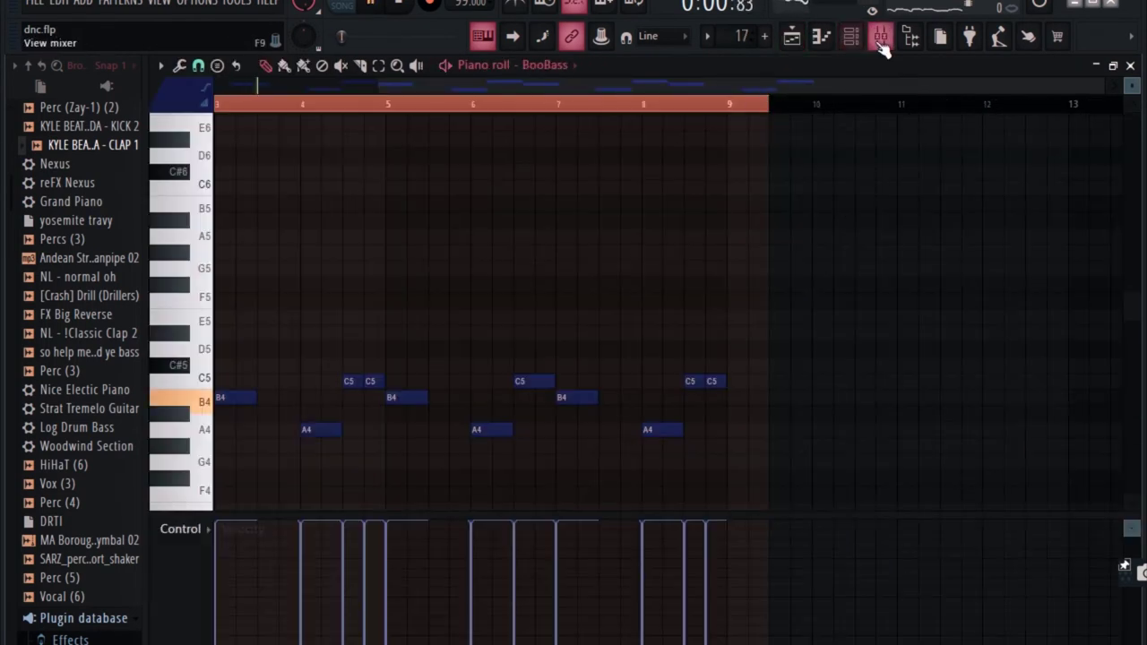
click(881, 36)
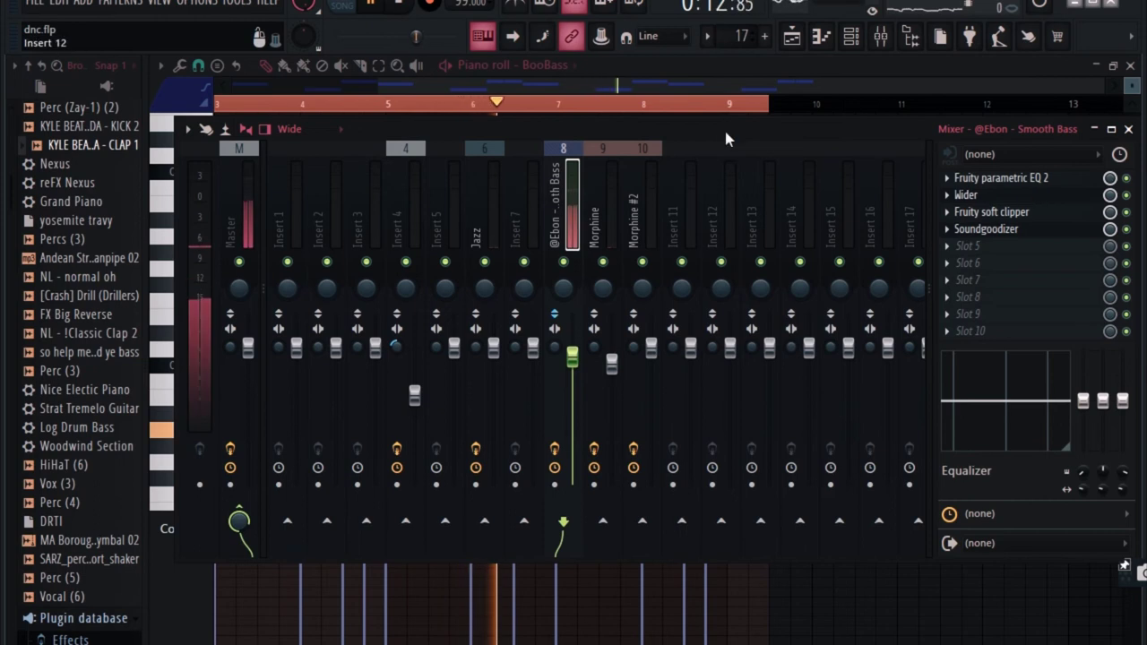
key(space)
click(618, 87)
drag(618, 87, 554, 45)
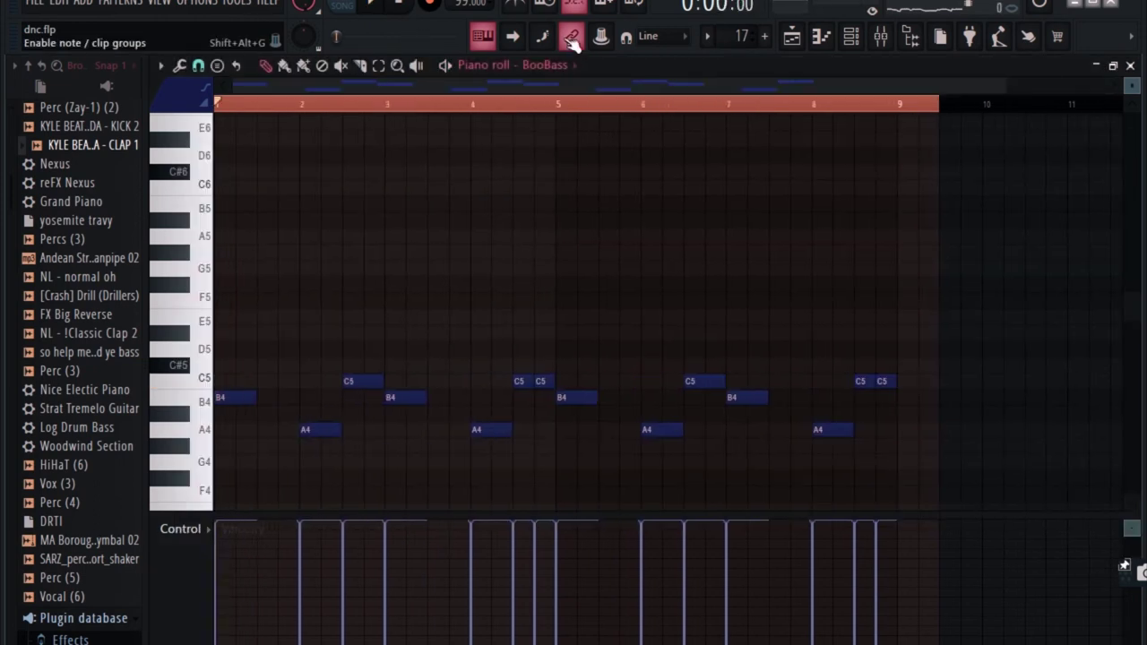
Return to the playlist and play the whole arrangement from bar 1
click(792, 36)
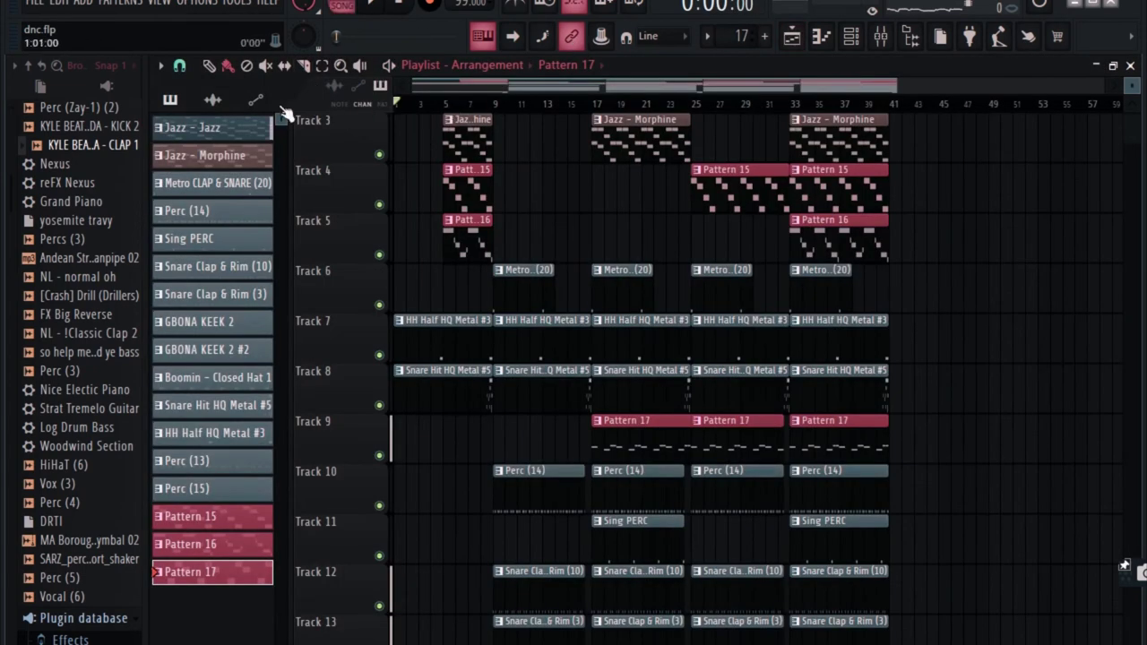
scroll(1003, 193, up, 2)
key(space)
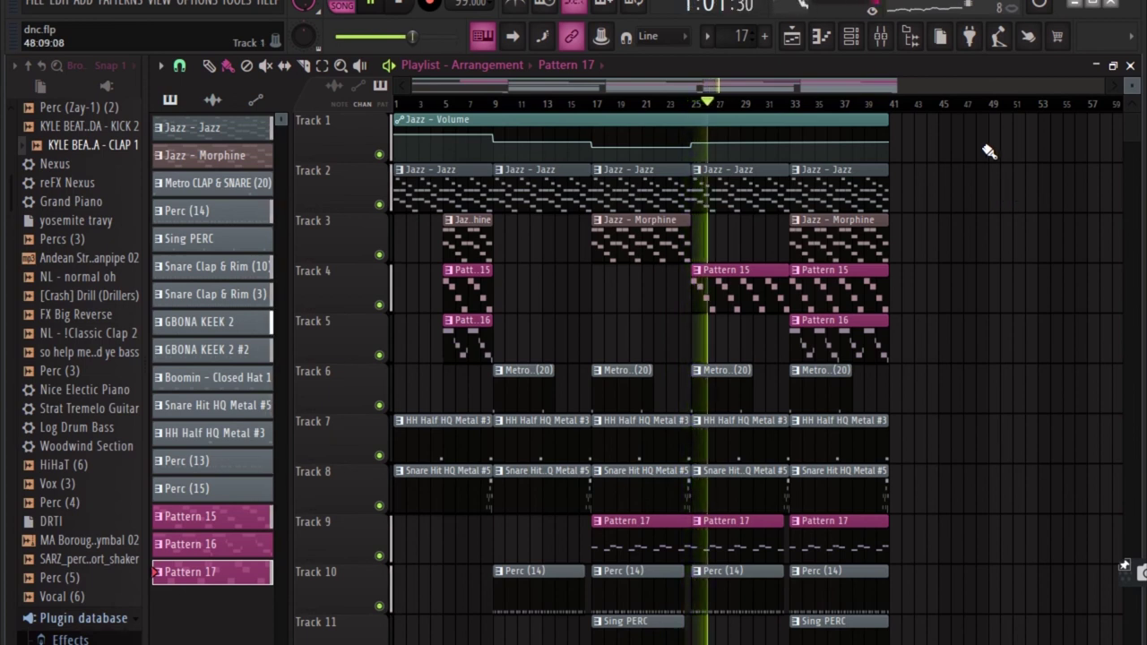
Look through the arrangement's lower playlist tracks down to the clips on Track 19 while the song plays
scroll(672, 186, down, 3)
scroll(673, 186, down, 6)
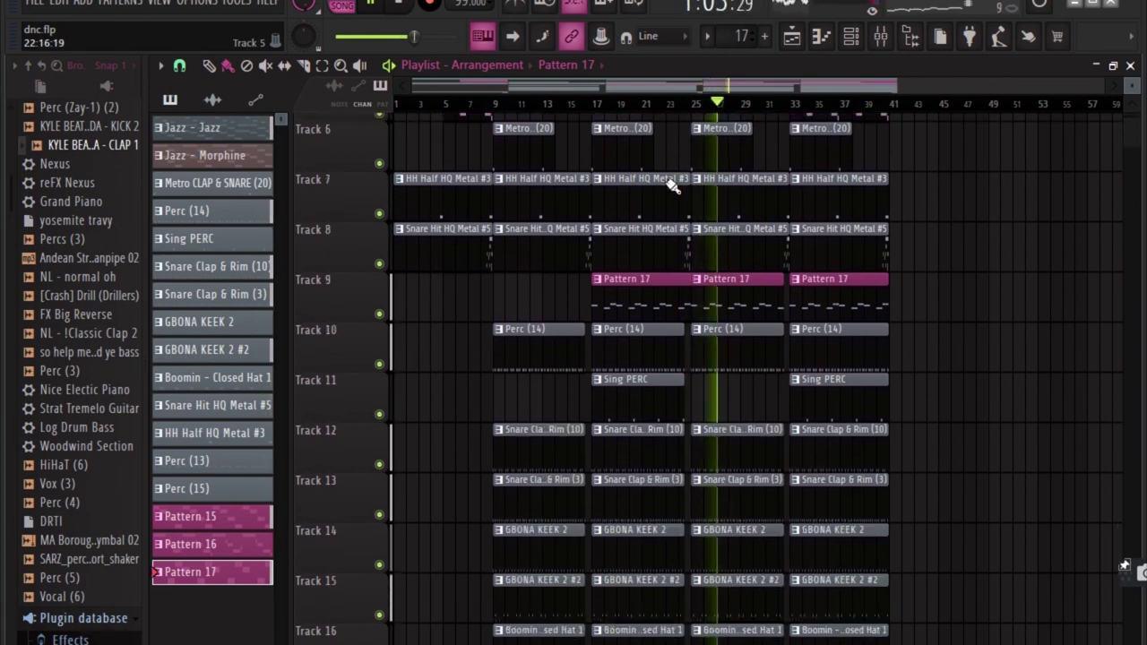
scroll(665, 183, down, 2)
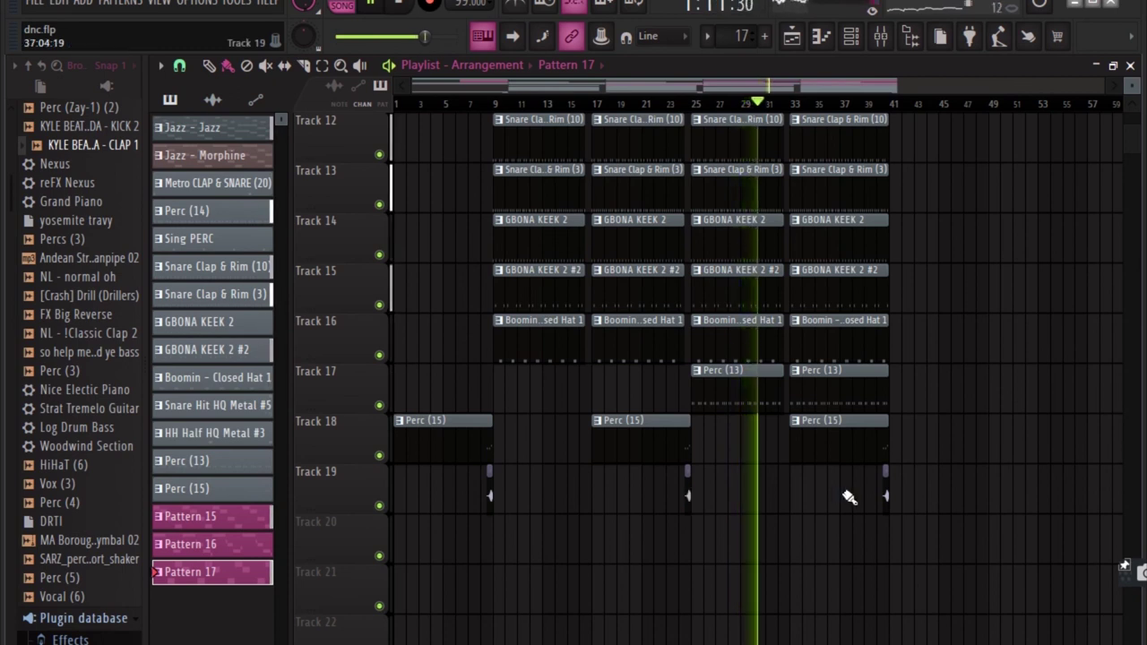
scroll(847, 440, up, 2)
scroll(724, 510, down, 1)
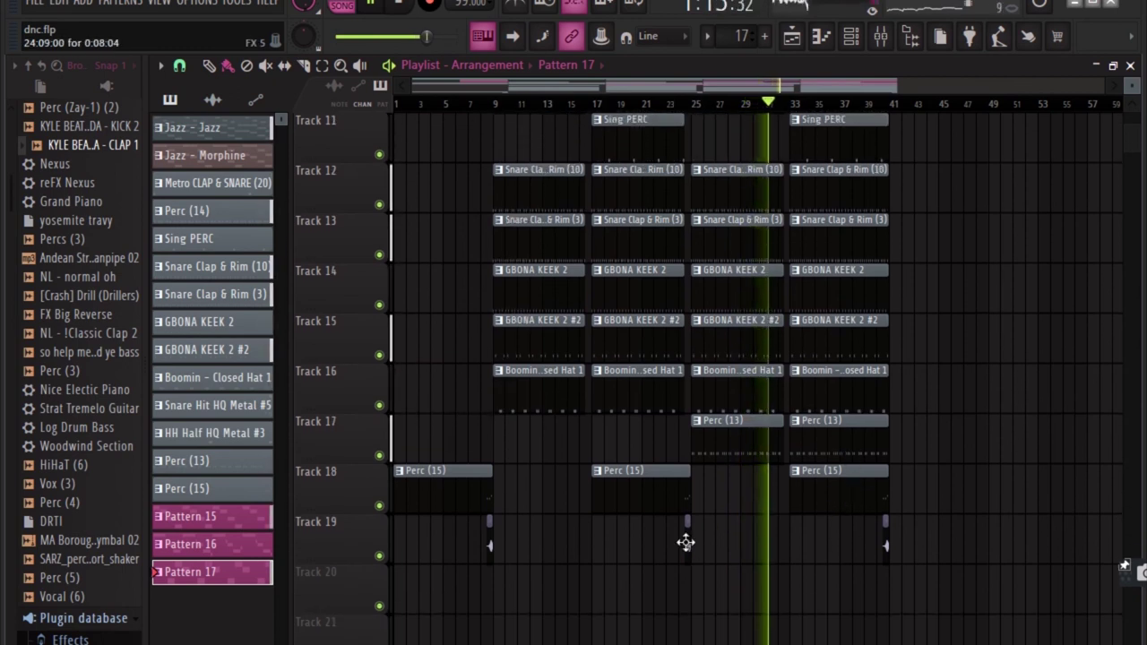